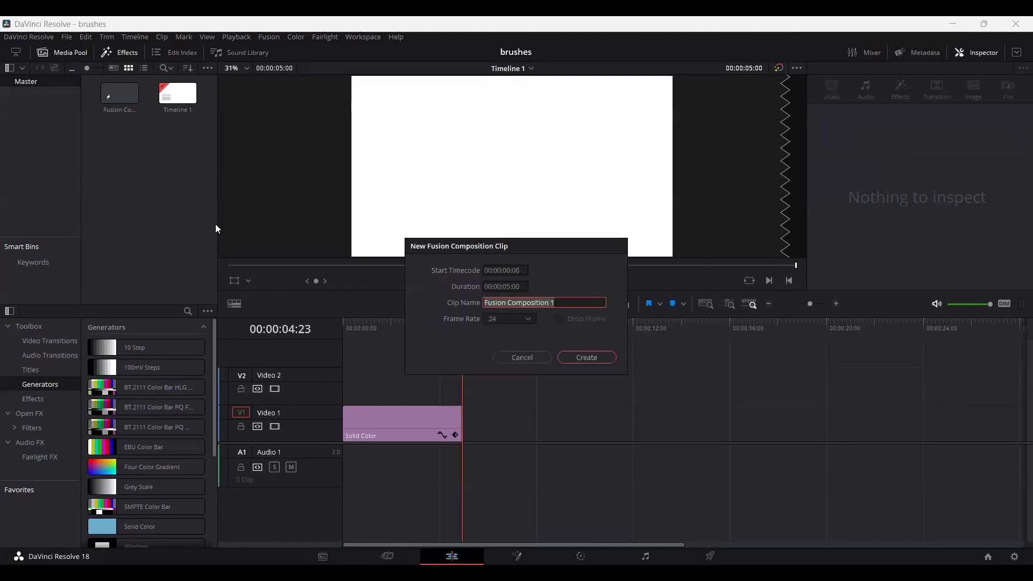
Name the composition 'Brushes', then add two Background nodes and a Rectangle mask node
text(Brushes)
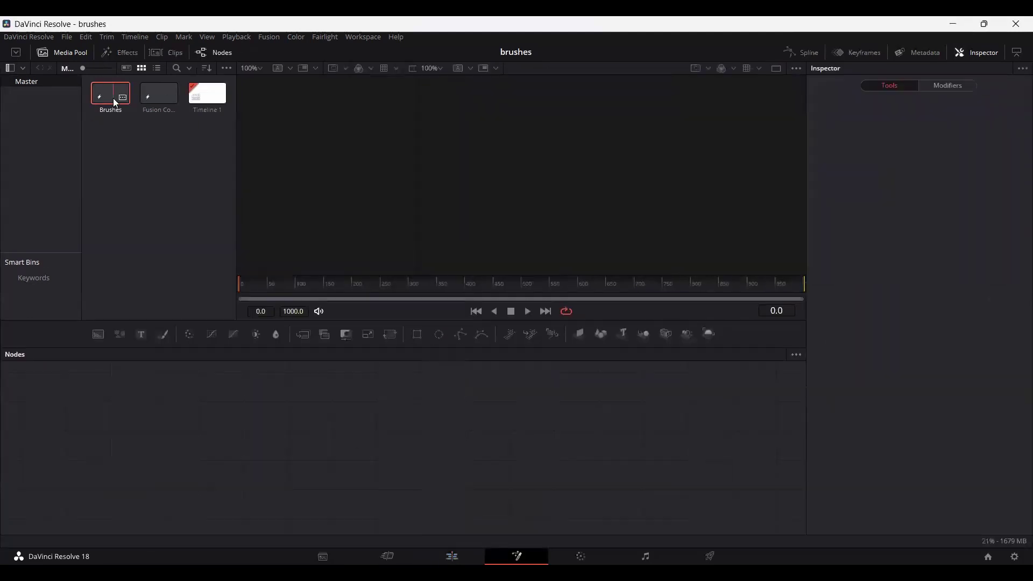
drag(96, 335, 694, 490)
drag(110, 401, 109, 489)
drag(105, 339, 203, 455)
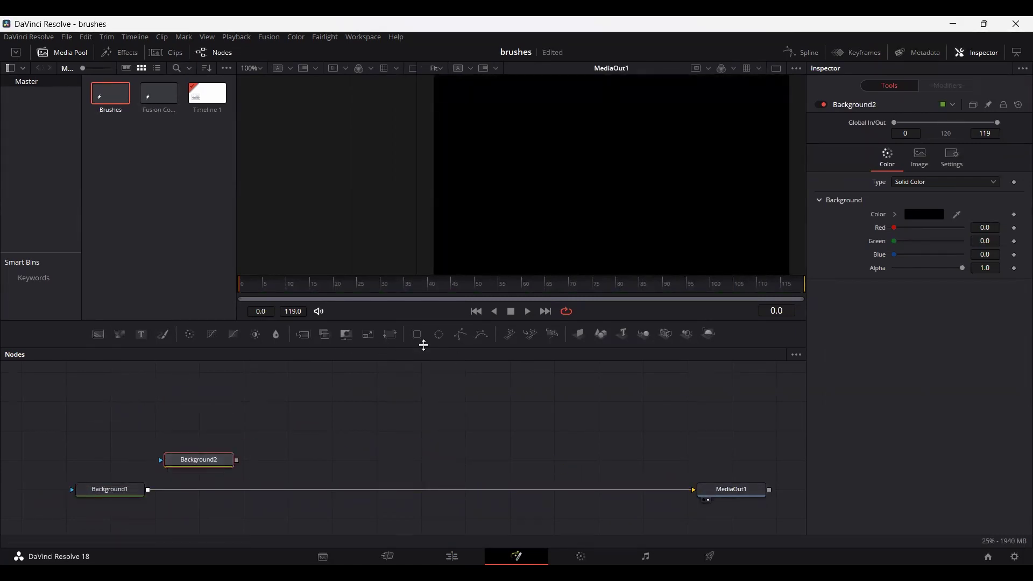
drag(417, 335, 204, 462)
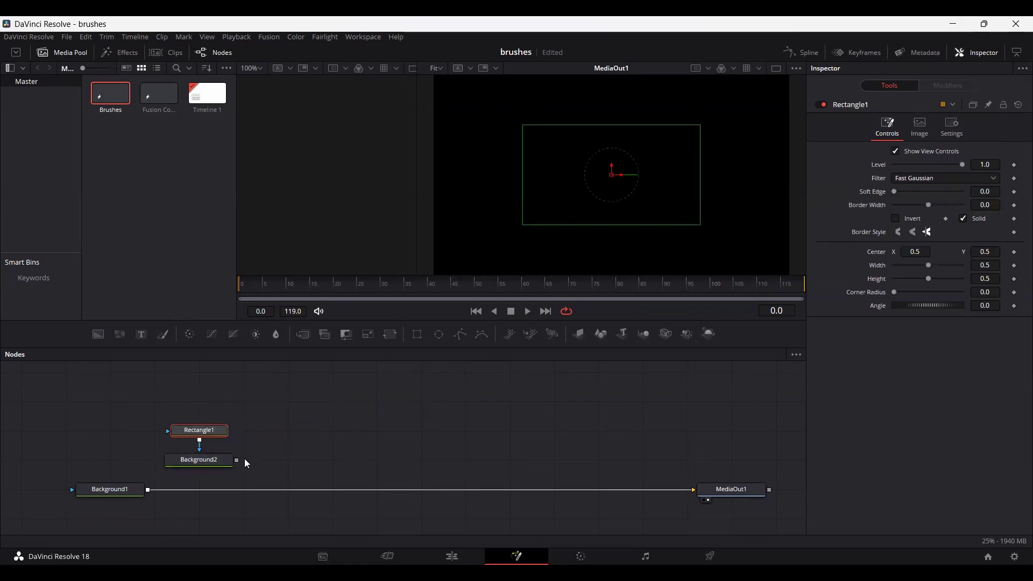
Color Background2 cyan #78fff3 and merge it over Background1
click(218, 462)
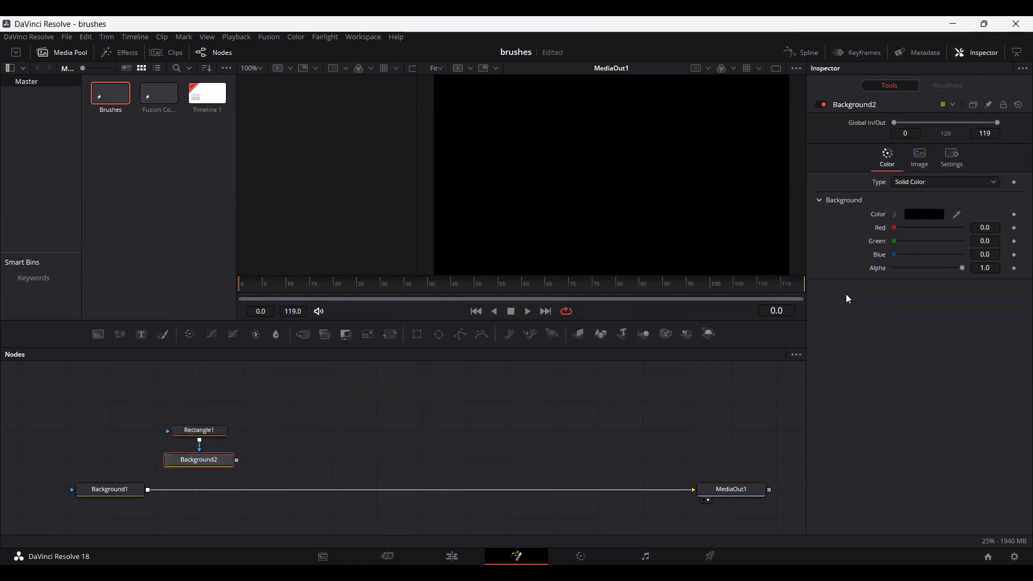
click(924, 214)
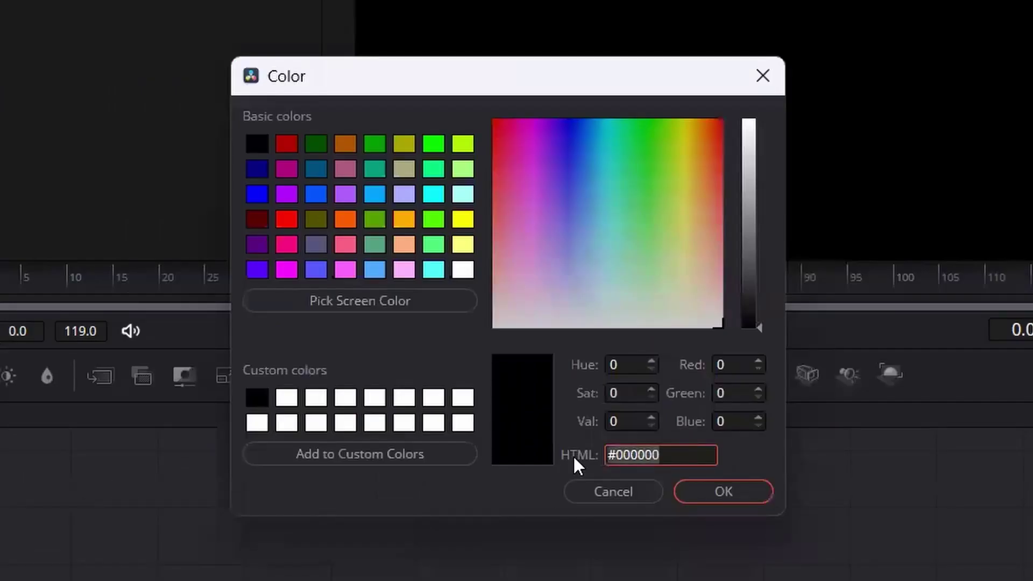
key(ctrl+a)
text(#78fff3)
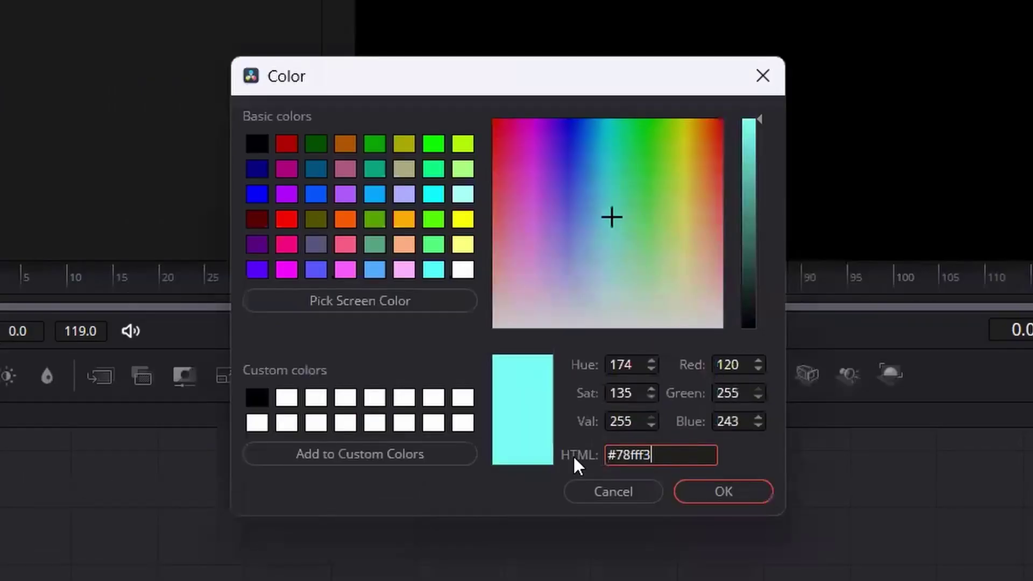
click(727, 489)
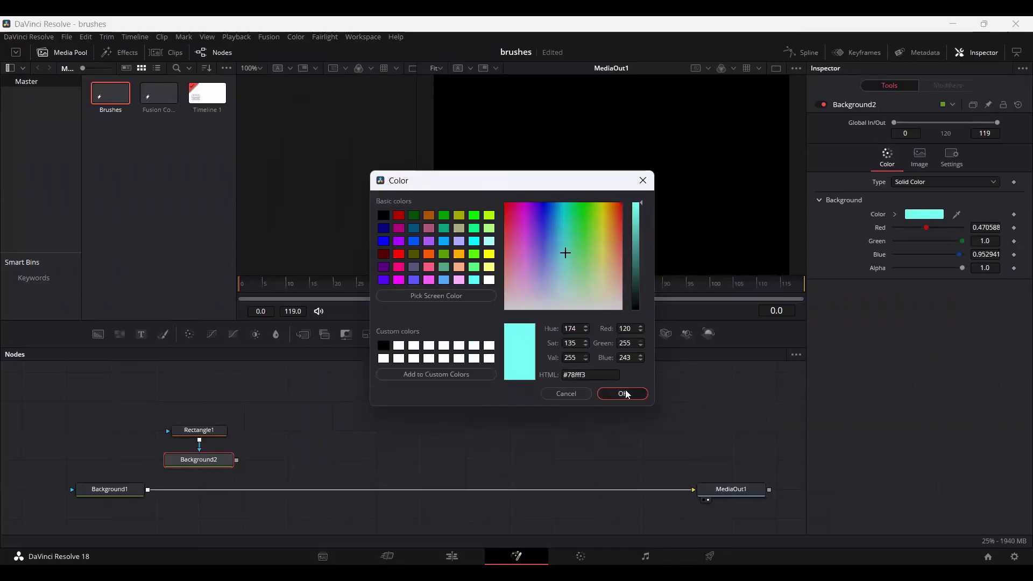
drag(237, 460, 147, 492)
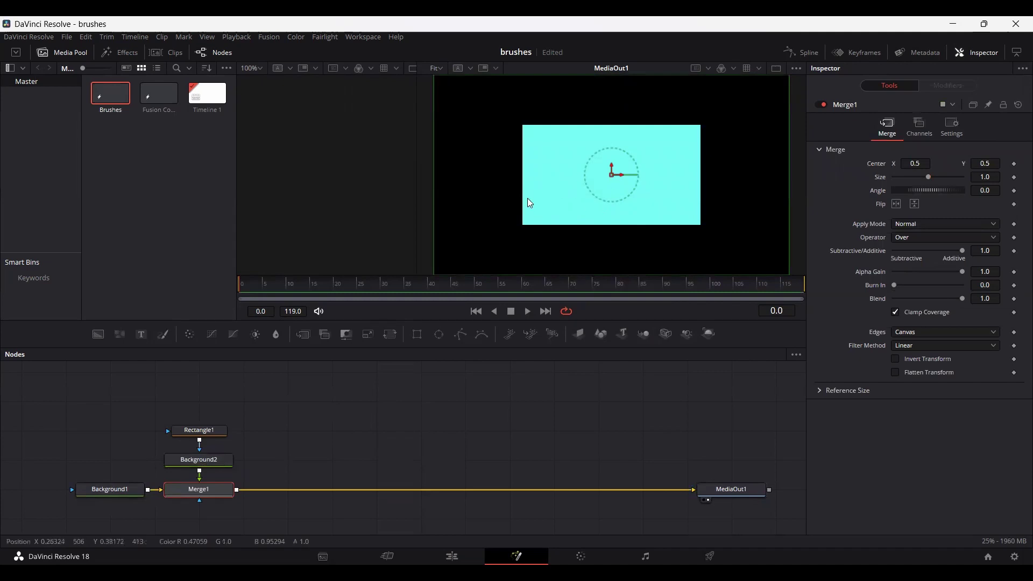
Insert a Displace node between Merge1 and MediaOut1
click(315, 425)
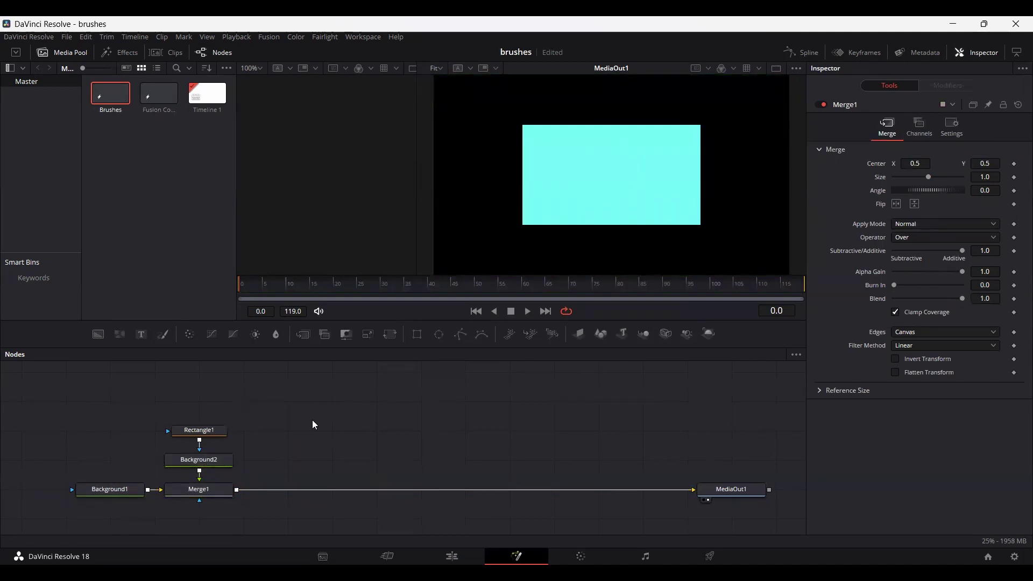
key(shift+space)
text(dis)
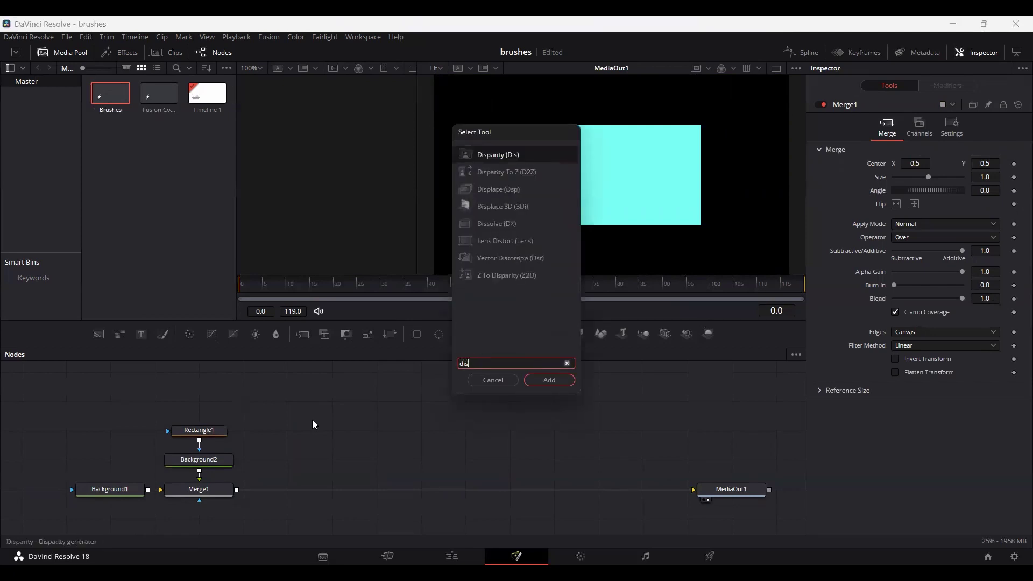
key(Down)
key(Down)
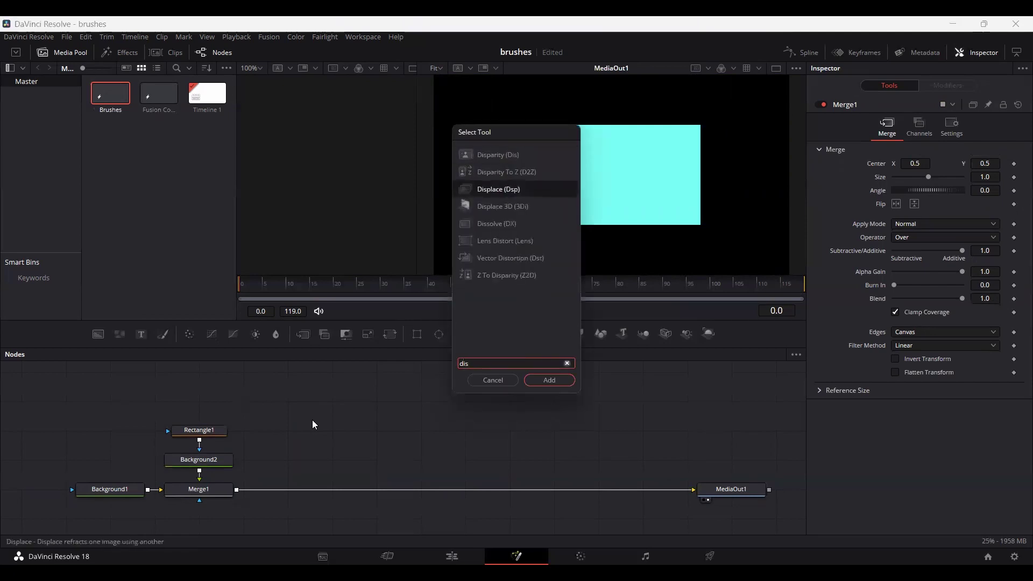
key(Return)
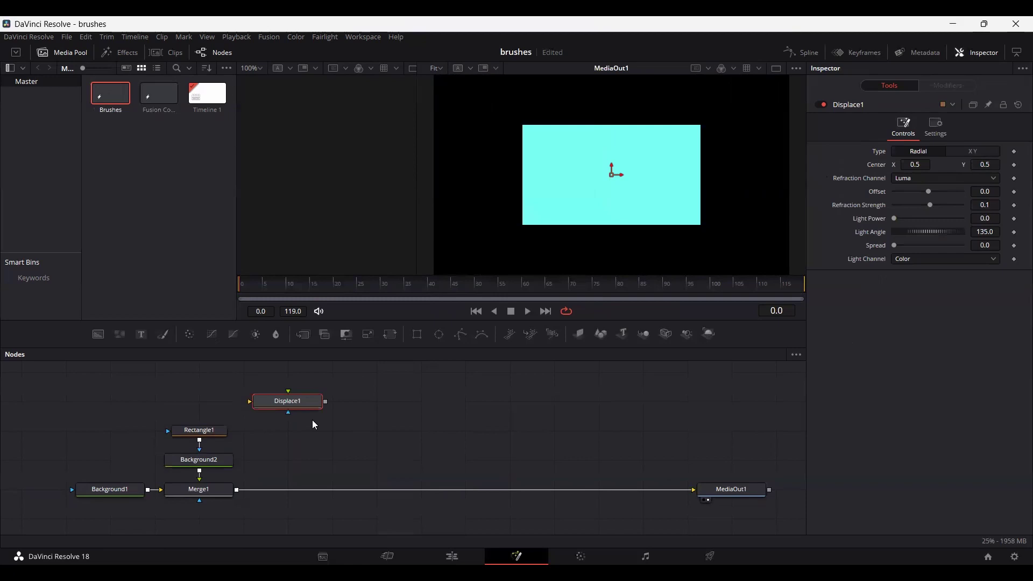
drag(289, 402, 303, 491)
Add a FastNoise node, connect it to Displace1's input, and place it above Displace1
click(349, 423)
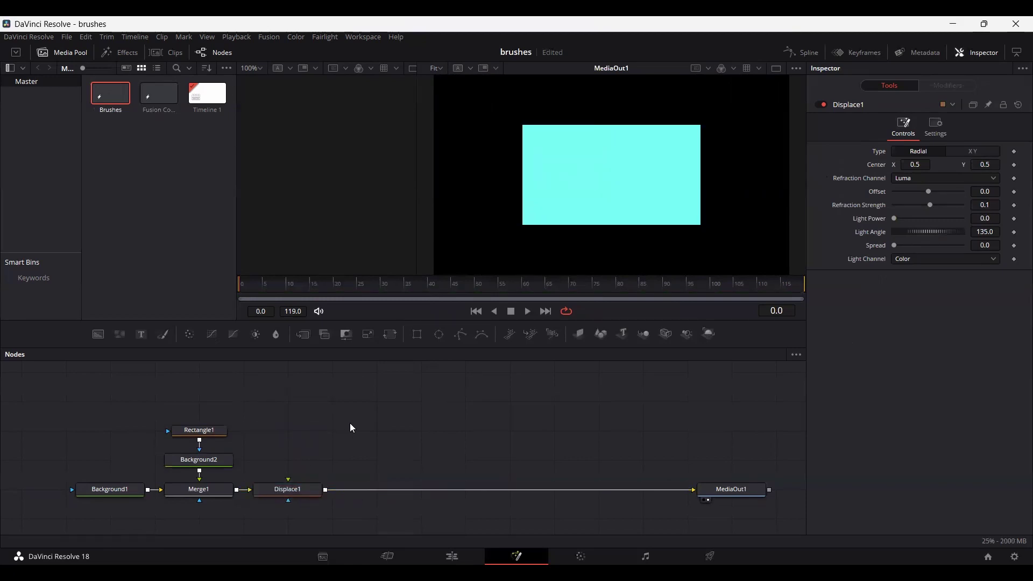
key(shift+space)
text(fast)
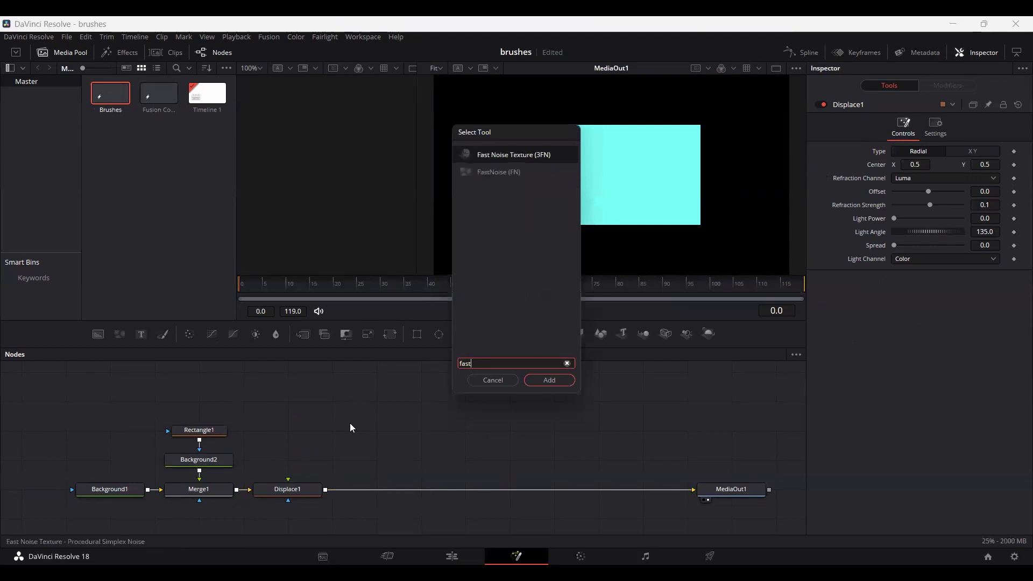
key(Down)
key(Return)
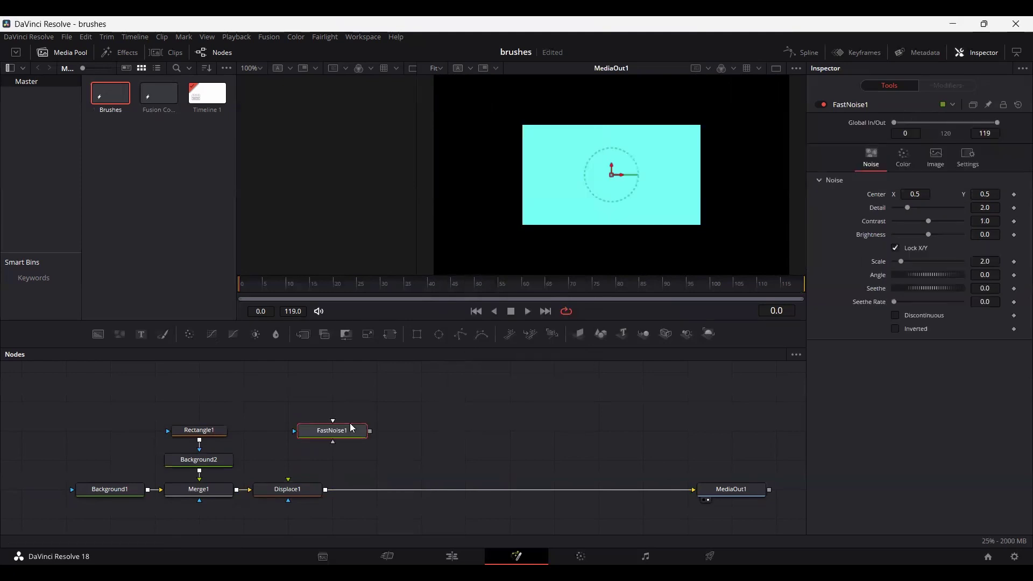
drag(371, 431, 295, 500)
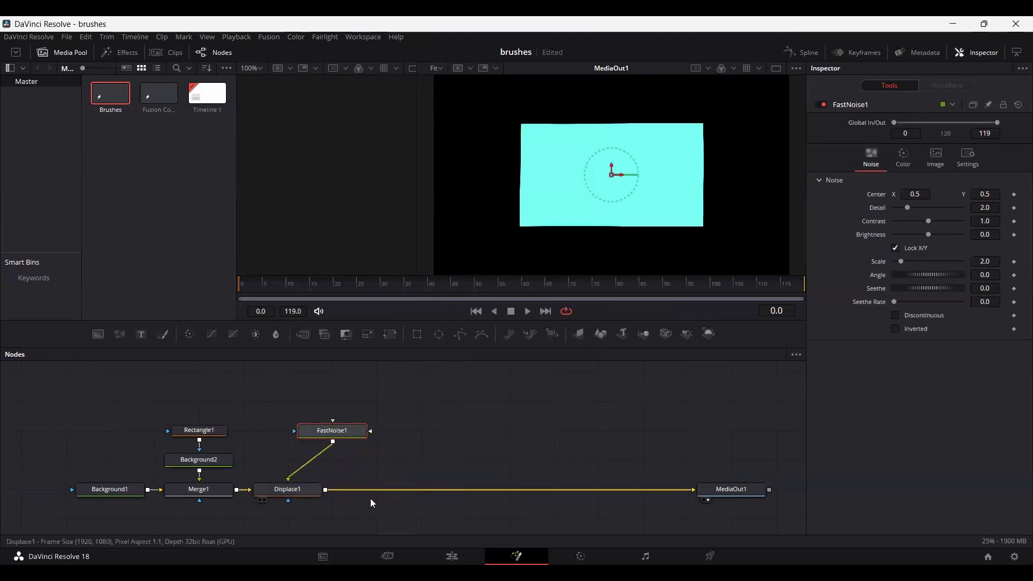
drag(340, 429, 298, 433)
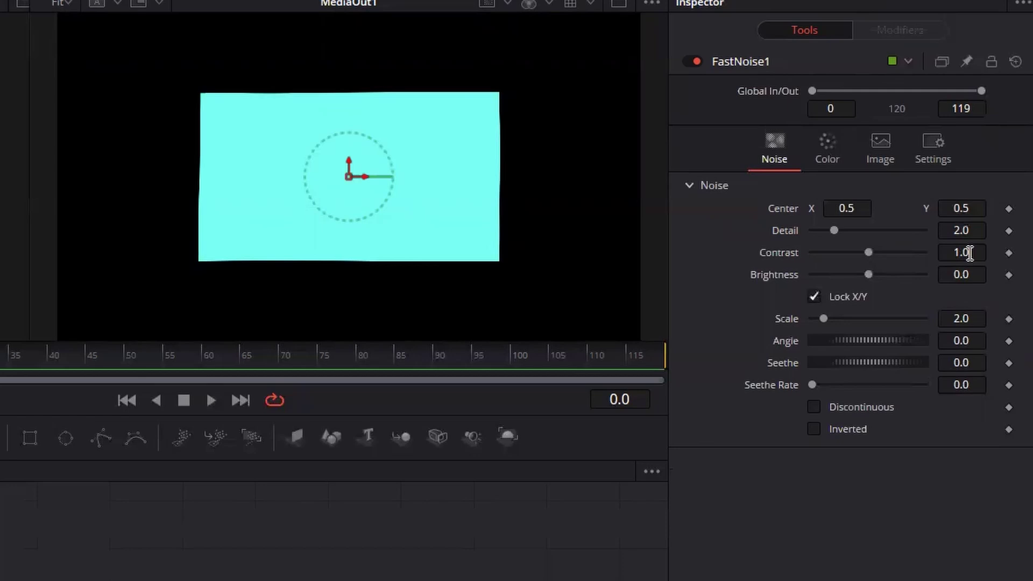
Set FastNoise1 Detail to 8.98, Contrast 5 and Brightness -1
click(978, 228)
text(8.98)
key(Tab)
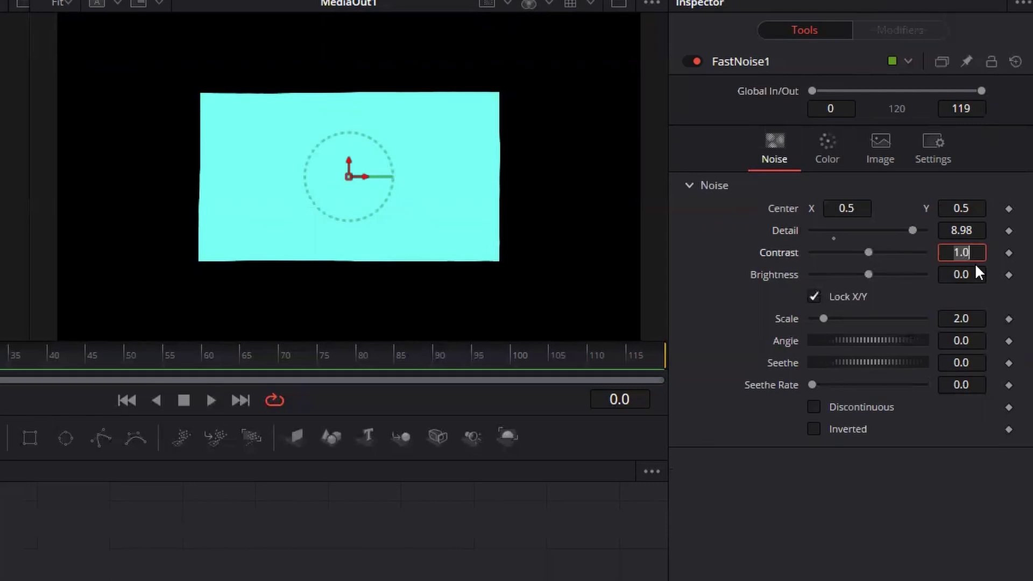
key(Tab)
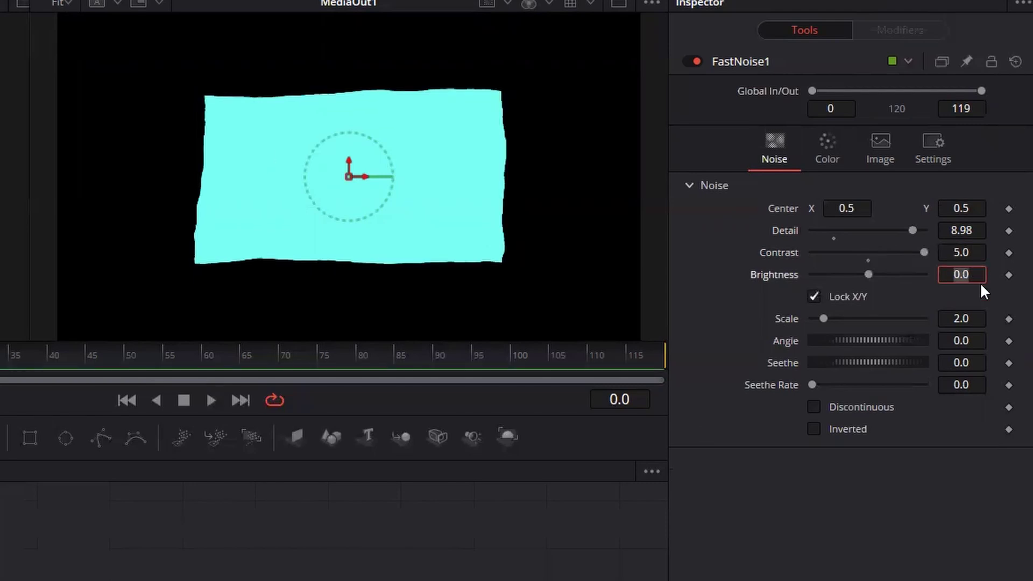
text(-1)
key(Tab)
Unlock X/Y noise scale and set X Scale 0 and Y Scale 20
click(813, 298)
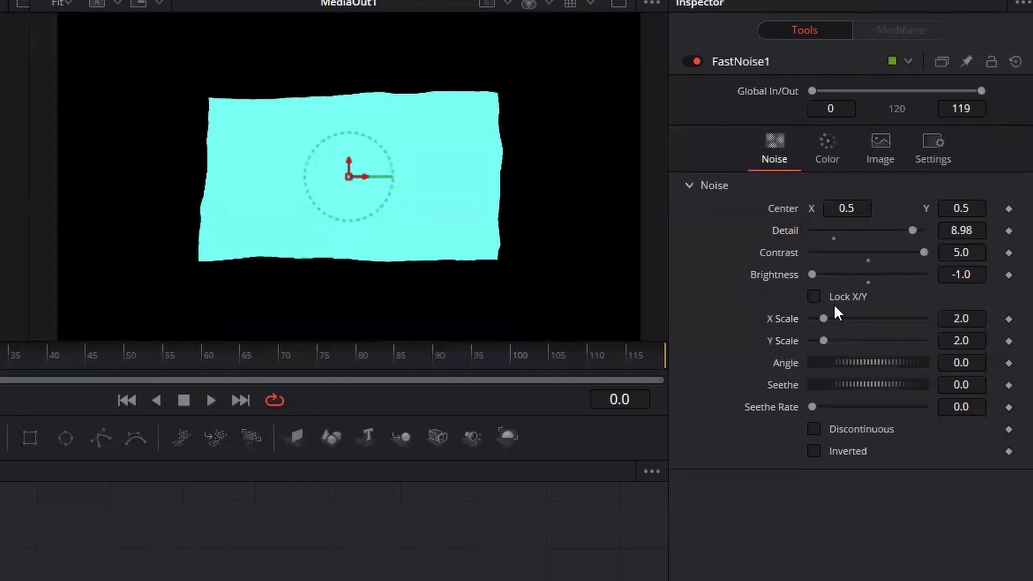
click(977, 319)
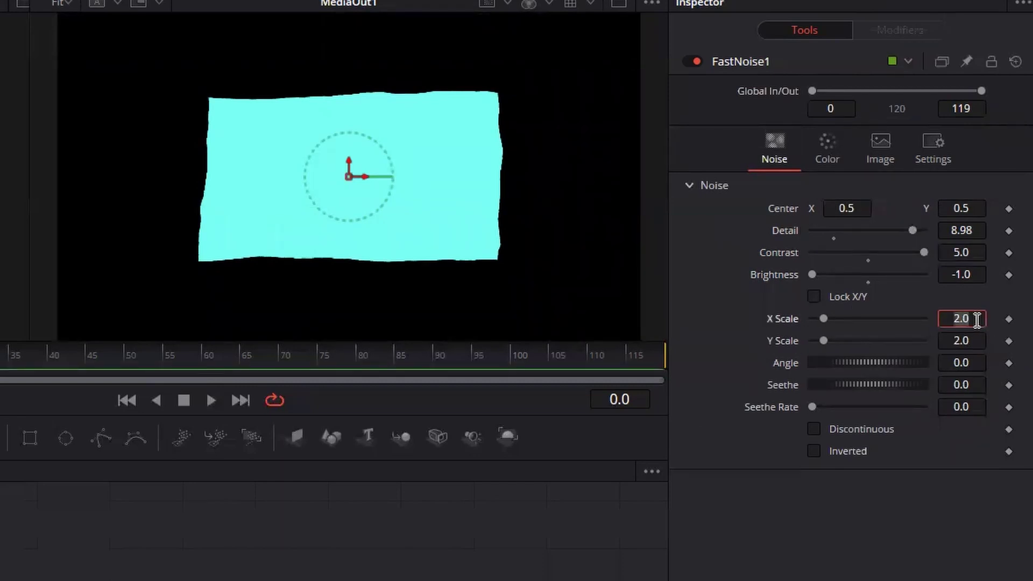
text(0)
key(Tab)
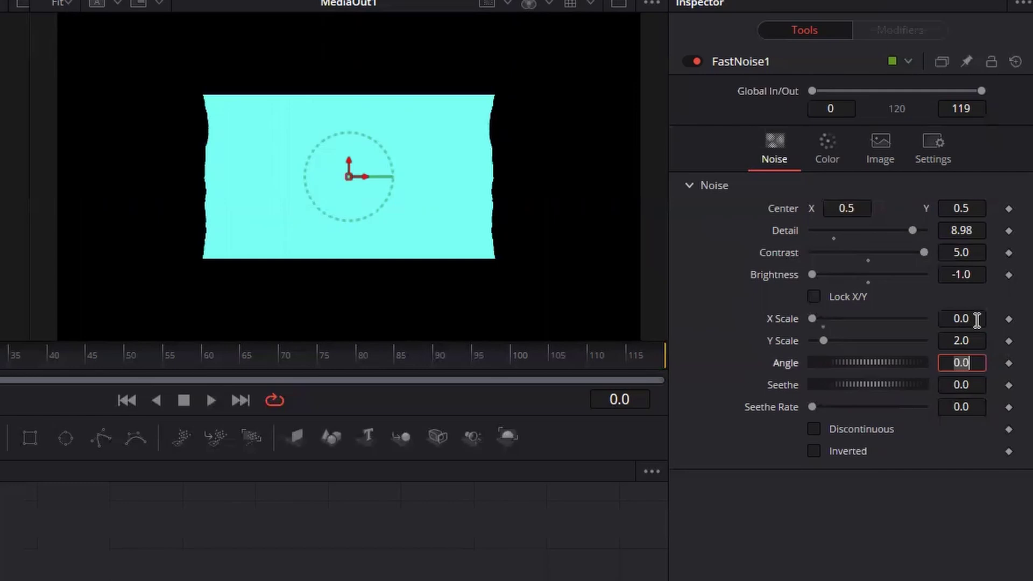
click(972, 344)
text(20)
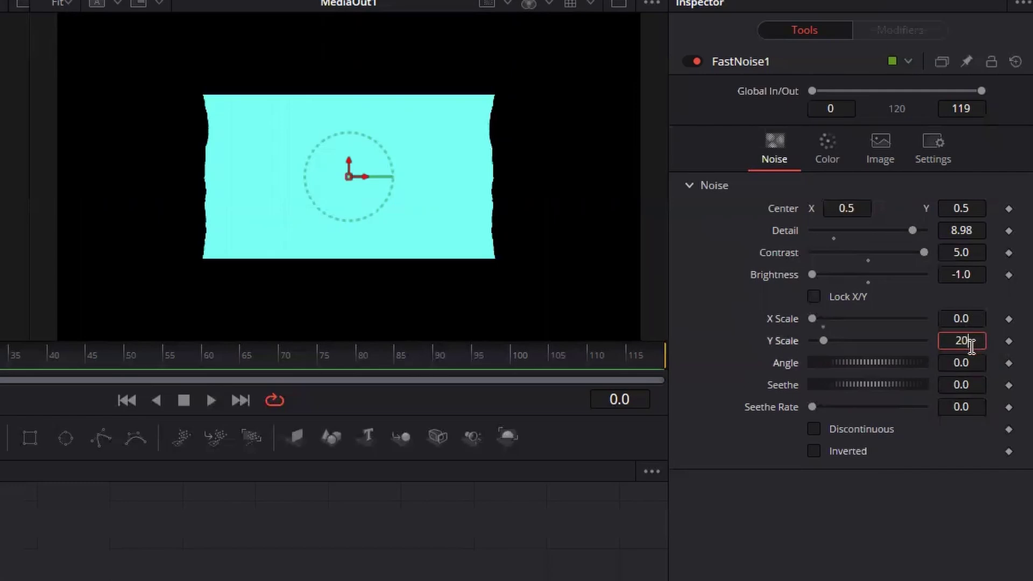
key(Tab)
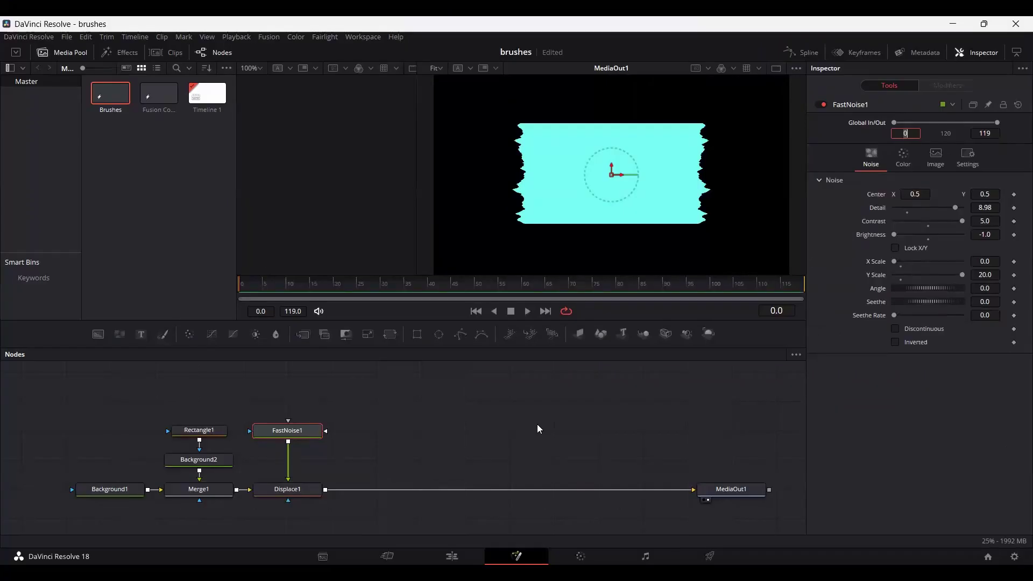
Rotate the torn strip 5.2° with a Transform node after Displace1 and set Background1's alpha to 0
click(537, 425)
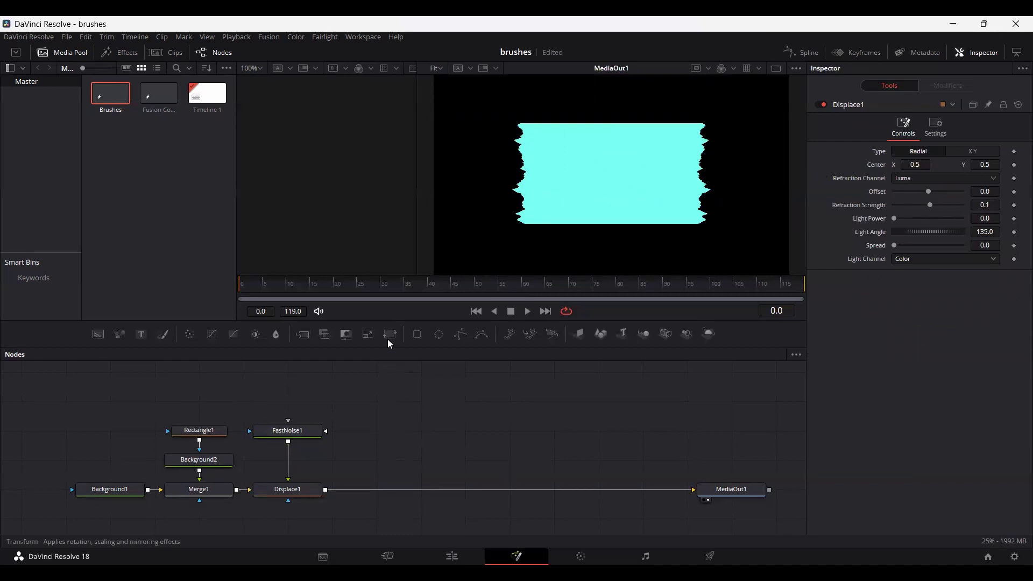
drag(387, 339, 388, 496)
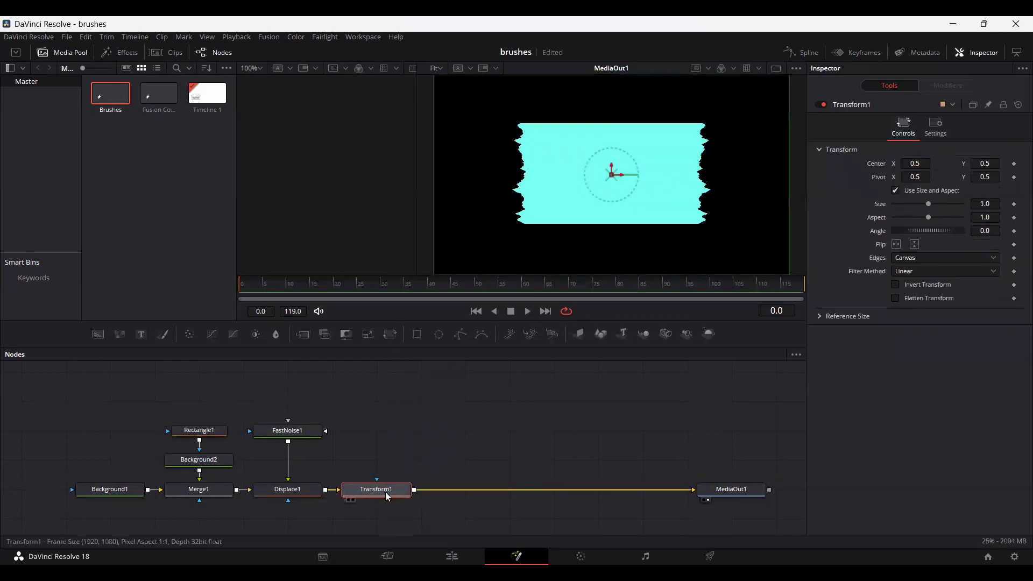
click(985, 230)
text(5.2)
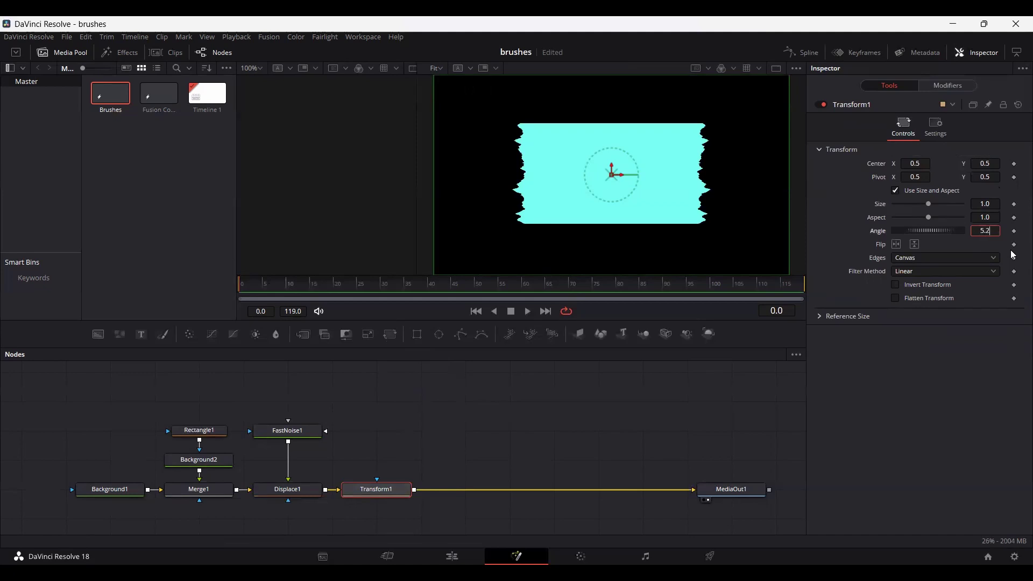
key(Return)
click(116, 494)
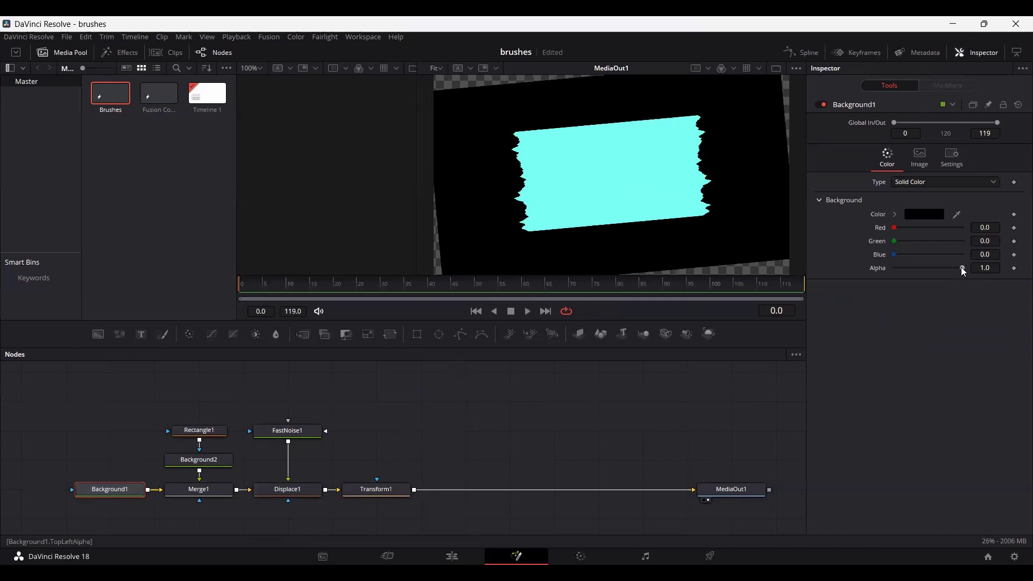
drag(963, 267, 874, 268)
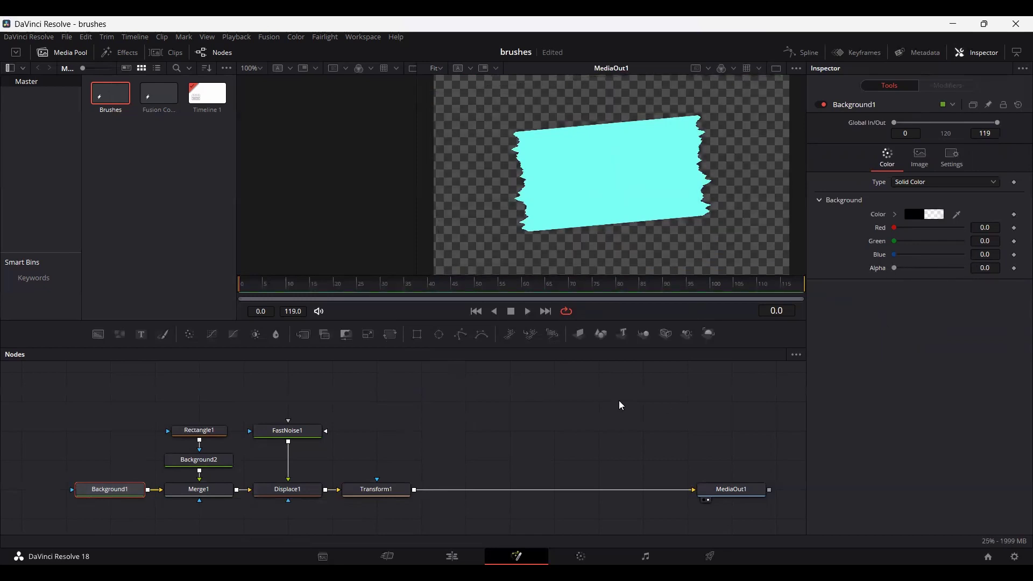
Add a Rectangle2 mask node beside Background2 to mask Merge1
click(376, 489)
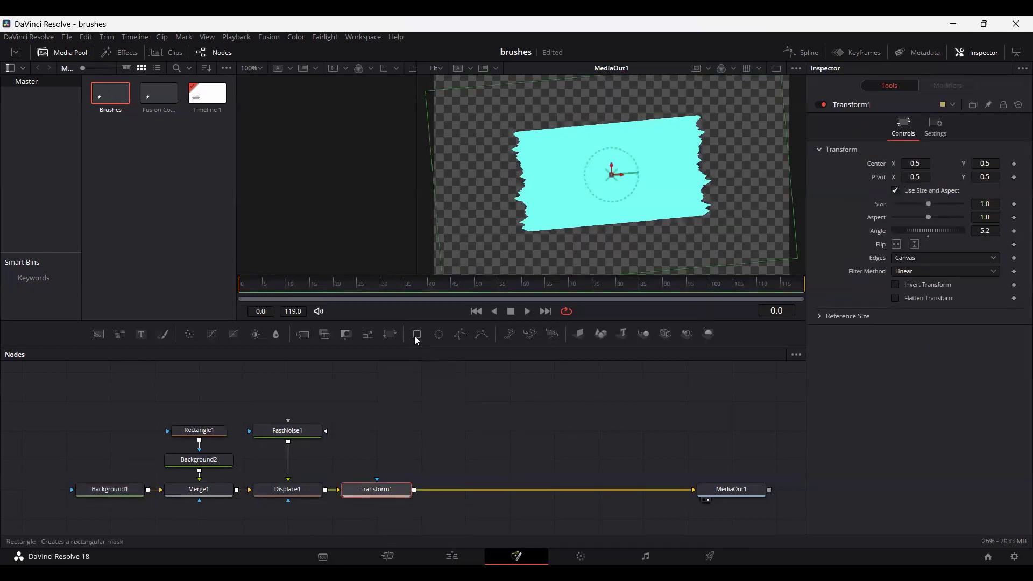
drag(417, 334, 122, 456)
drag(172, 408, 388, 509)
drag(227, 496, 316, 496)
drag(119, 466, 279, 497)
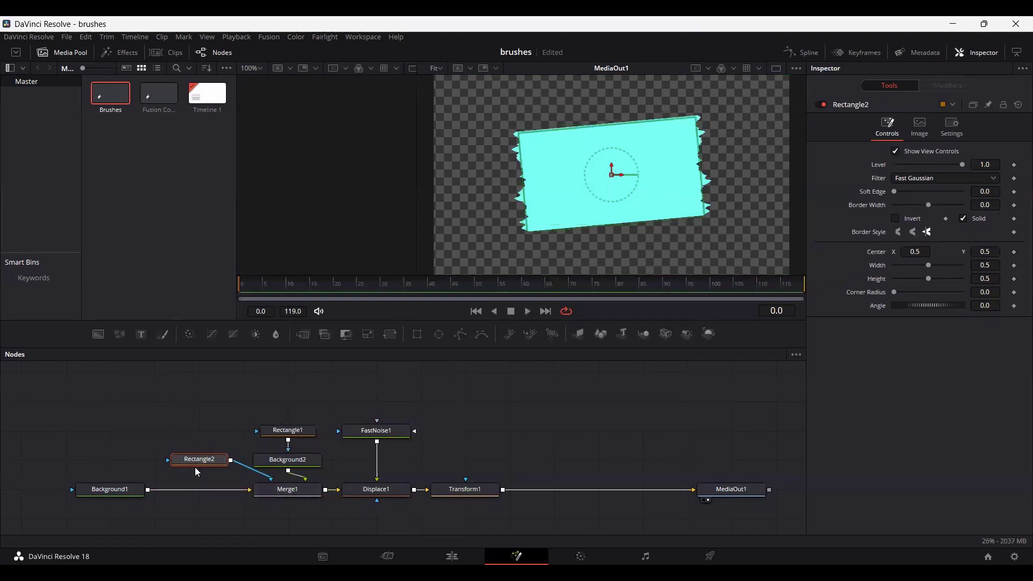
Keyframe Merge1's Center at frame 20, then set Center X to 1.013 at frame 0
click(285, 492)
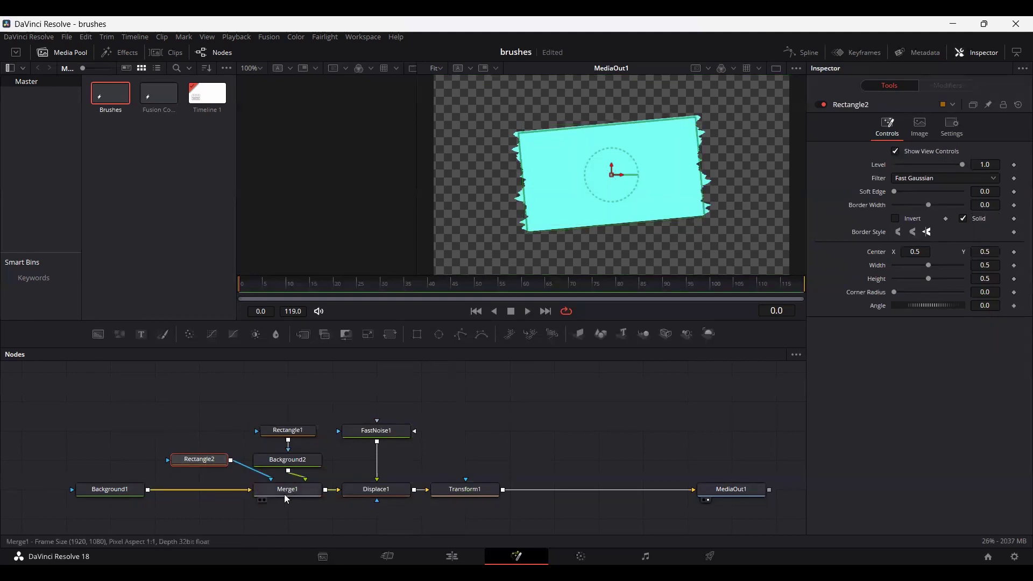
drag(349, 291, 333, 296)
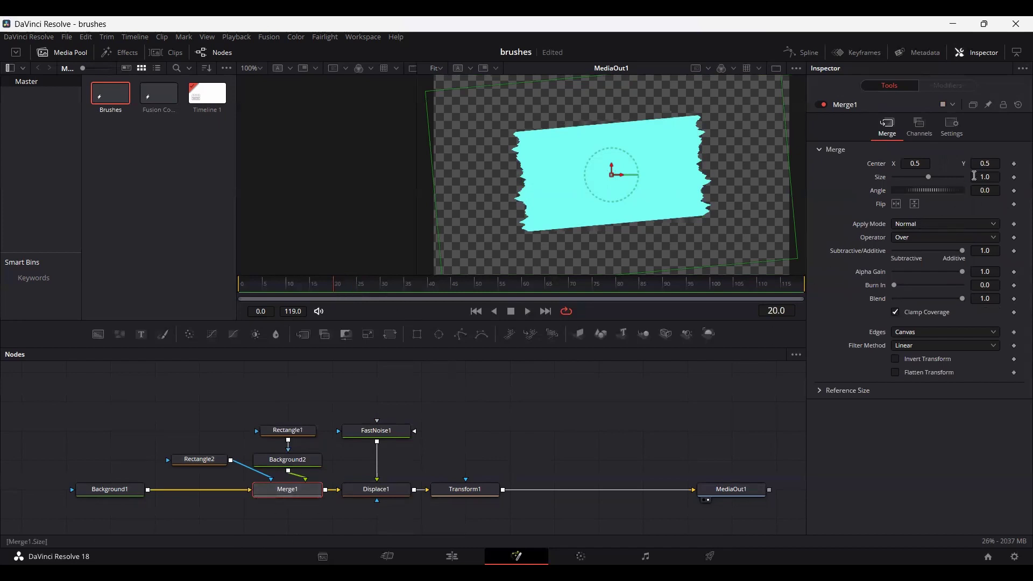
click(1014, 164)
drag(321, 295, 207, 293)
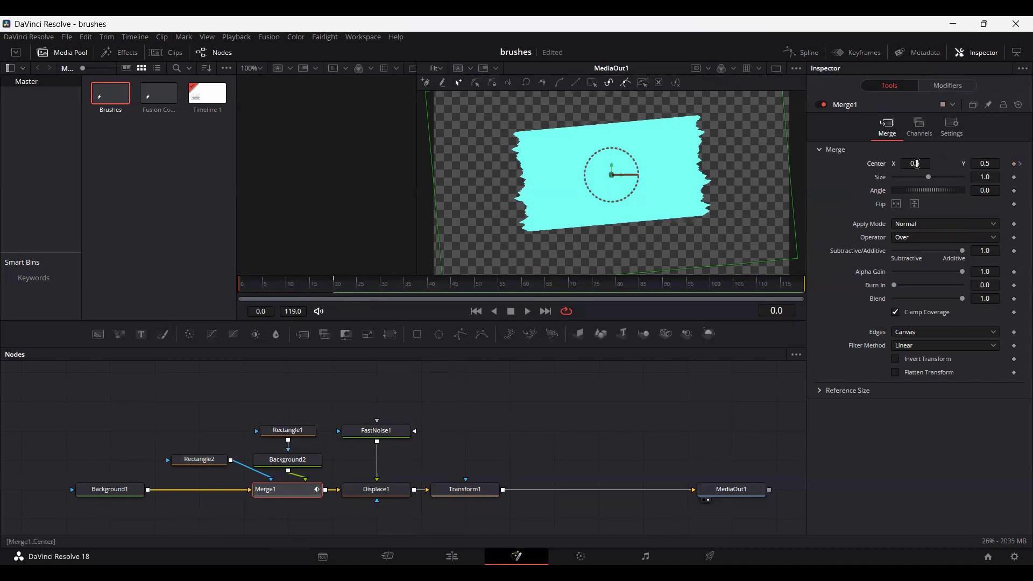
drag(915, 164, 1025, 163)
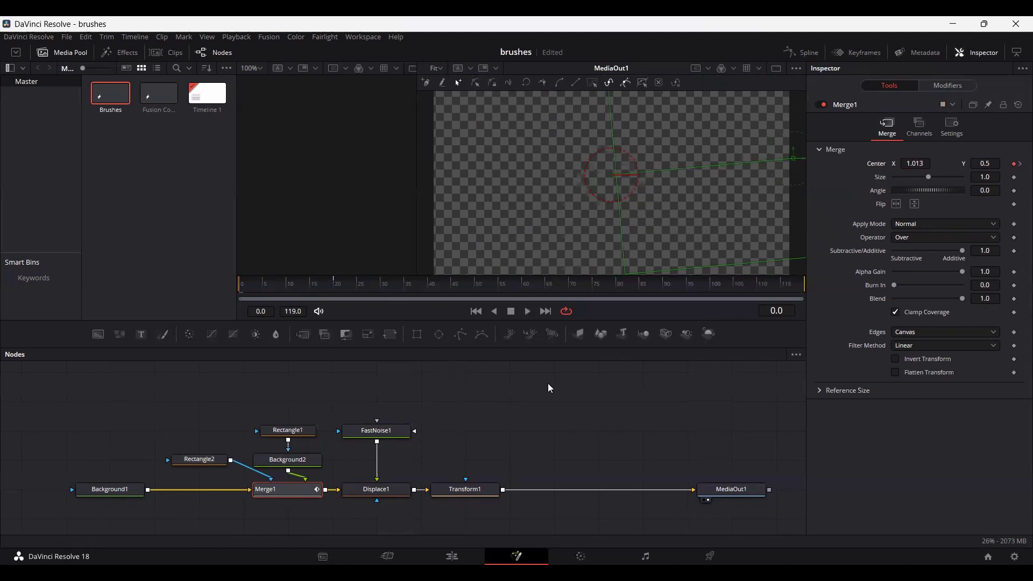
click(524, 413)
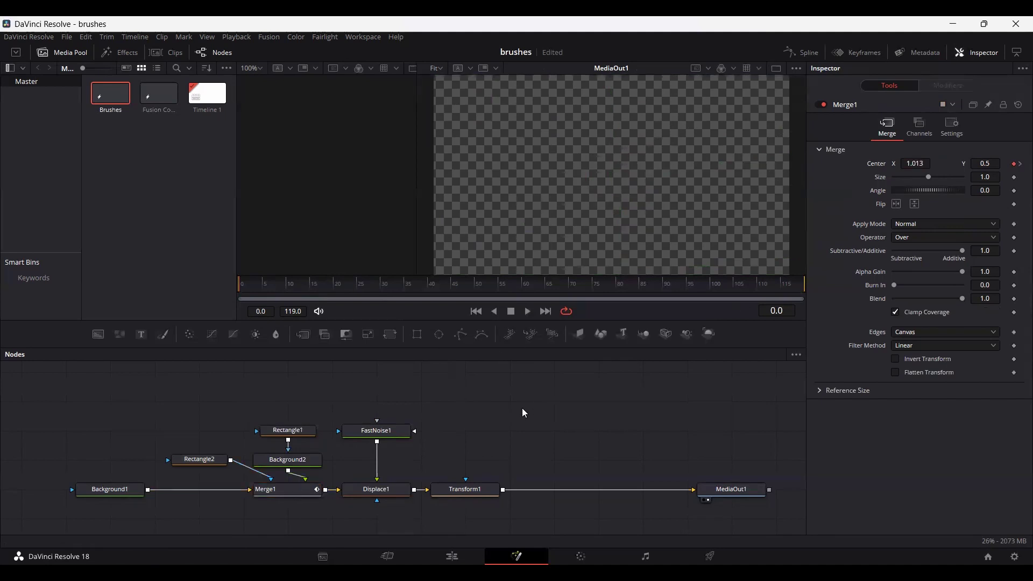
Smooth both Center keyframes in the Spline editor with Ease In 42.3 and Ease Out 45.3
click(807, 50)
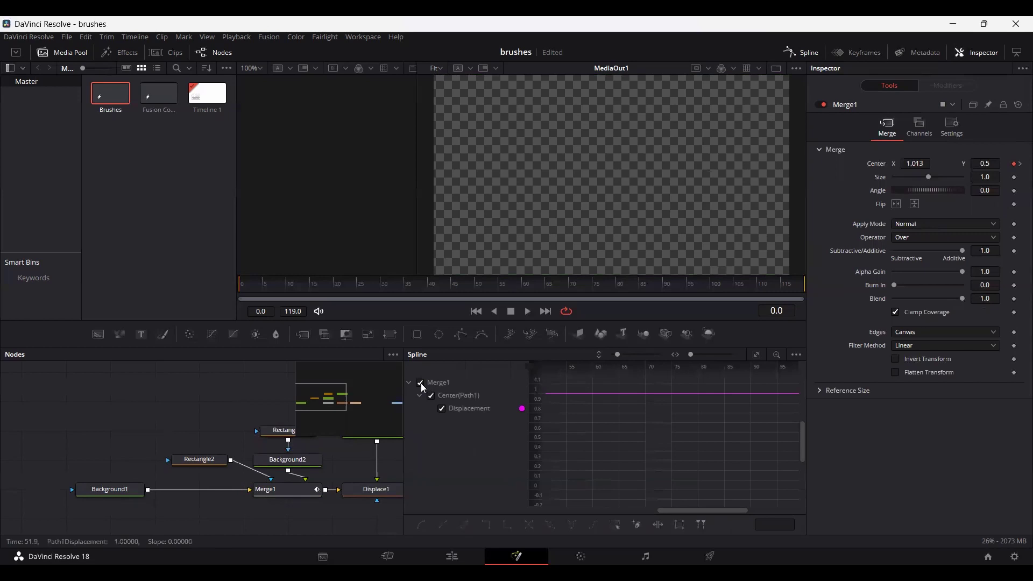
click(756, 355)
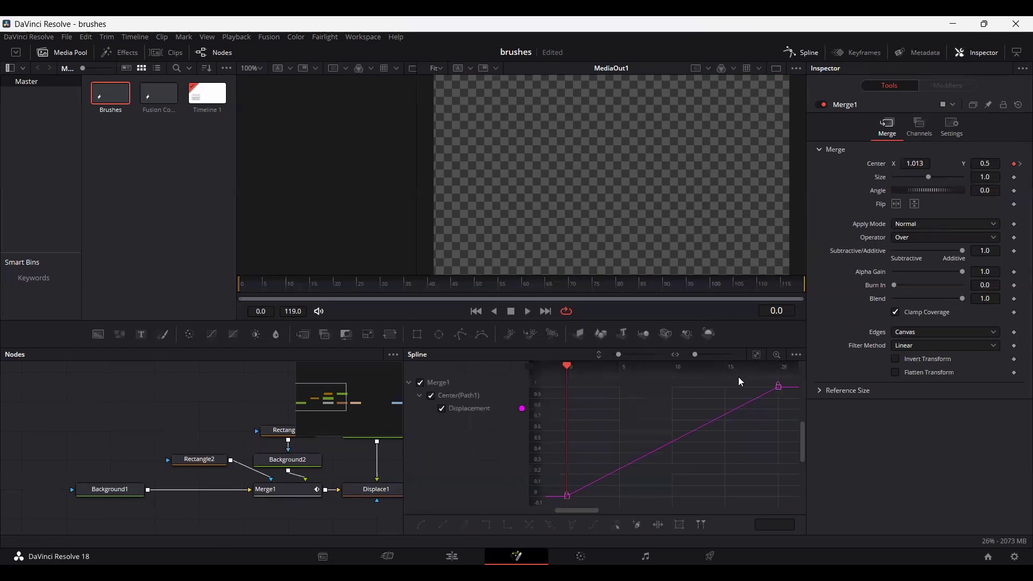
scroll(680, 378, down, 3)
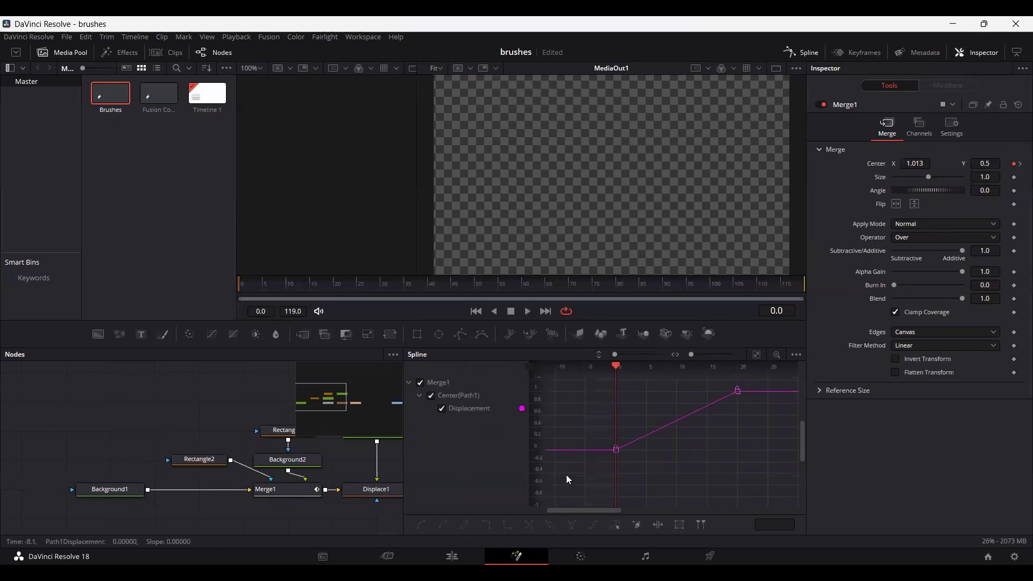
drag(568, 479, 763, 377)
key(s)
key(t)
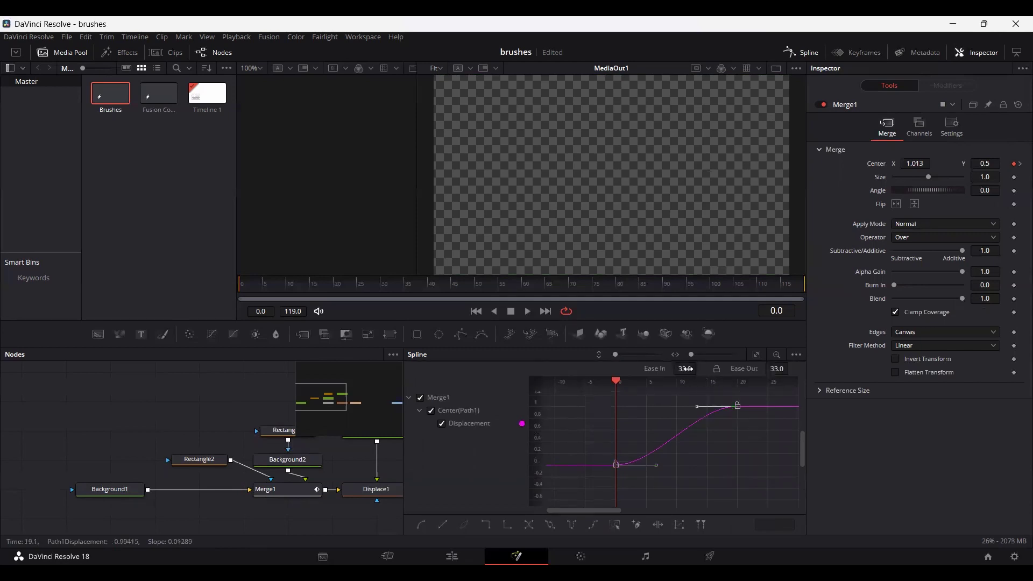
drag(687, 369, 699, 367)
drag(775, 369, 792, 368)
click(802, 53)
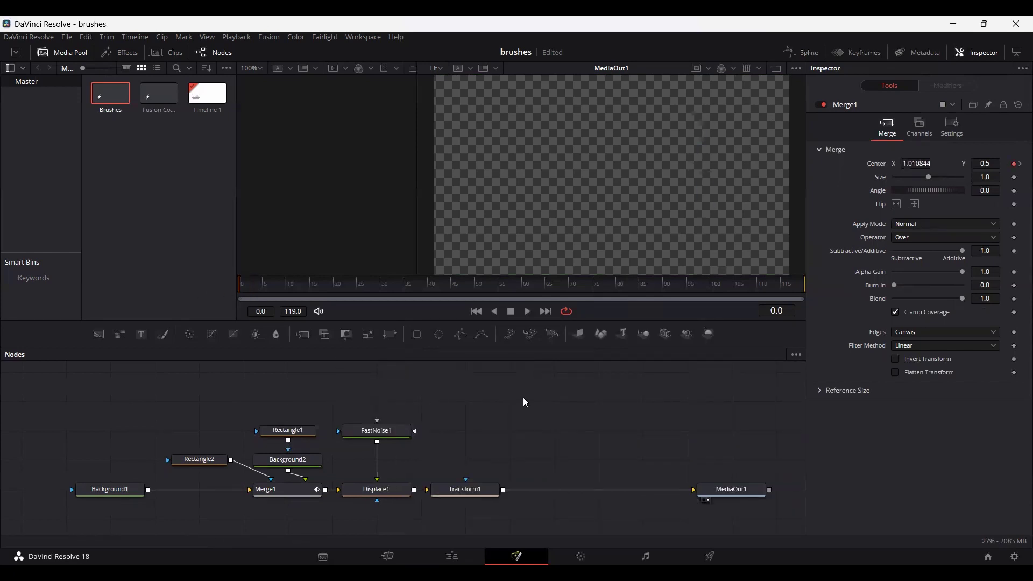
Preview the slide-in, then add a Text+ node over the brush and set its style to Extrabold Italic
key(space)
key(space)
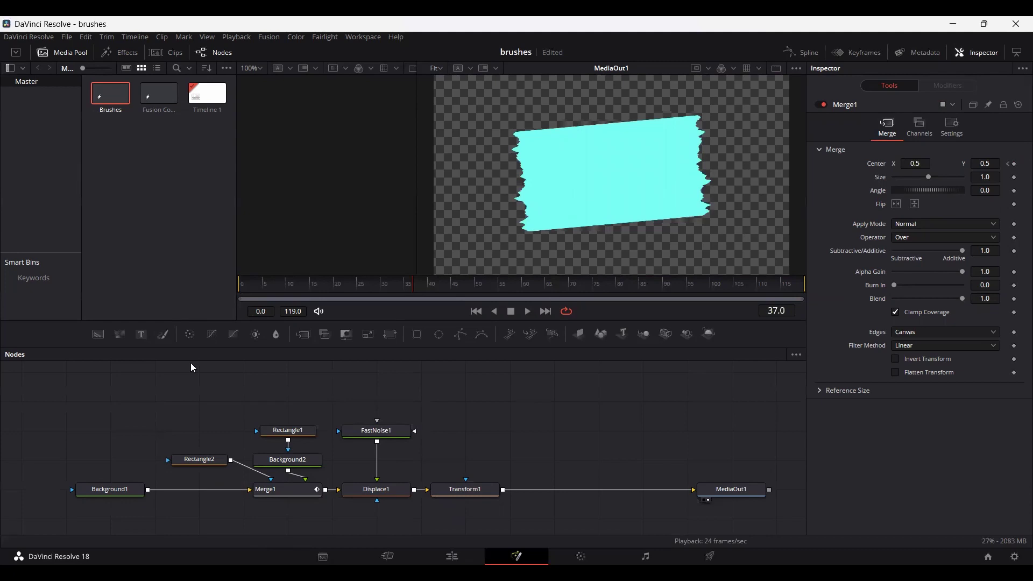
click(141, 334)
click(570, 431)
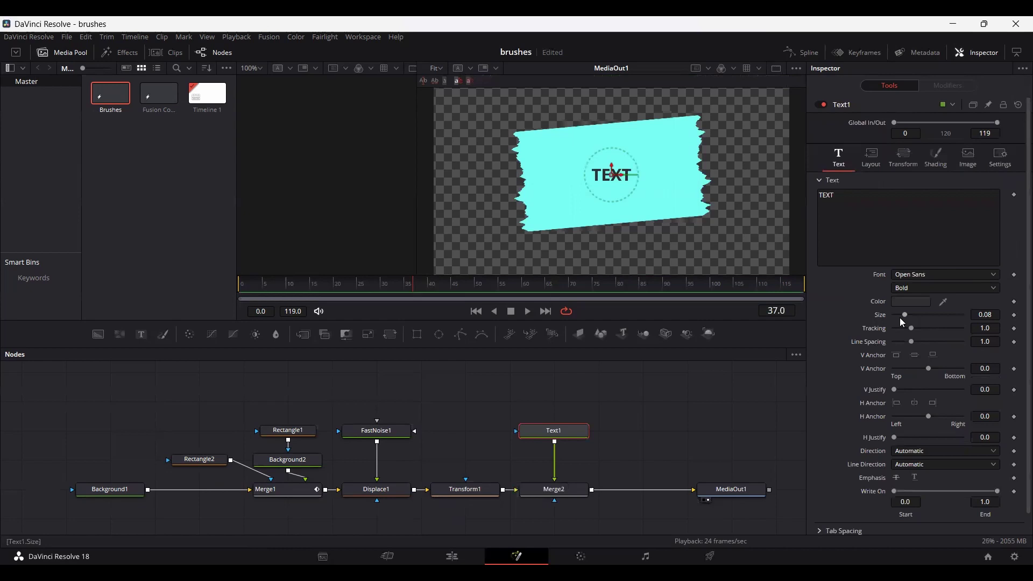
click(945, 288)
click(923, 350)
click(945, 288)
click(919, 409)
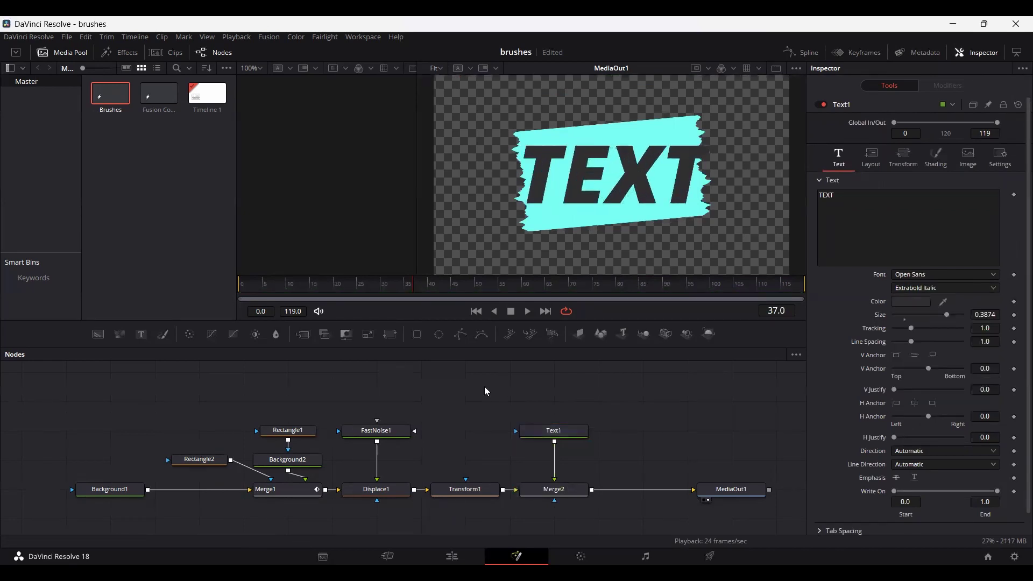
On the Edit page, place the Brushes composition on Video 2 above Solid Color and preview playback
key(shift+4)
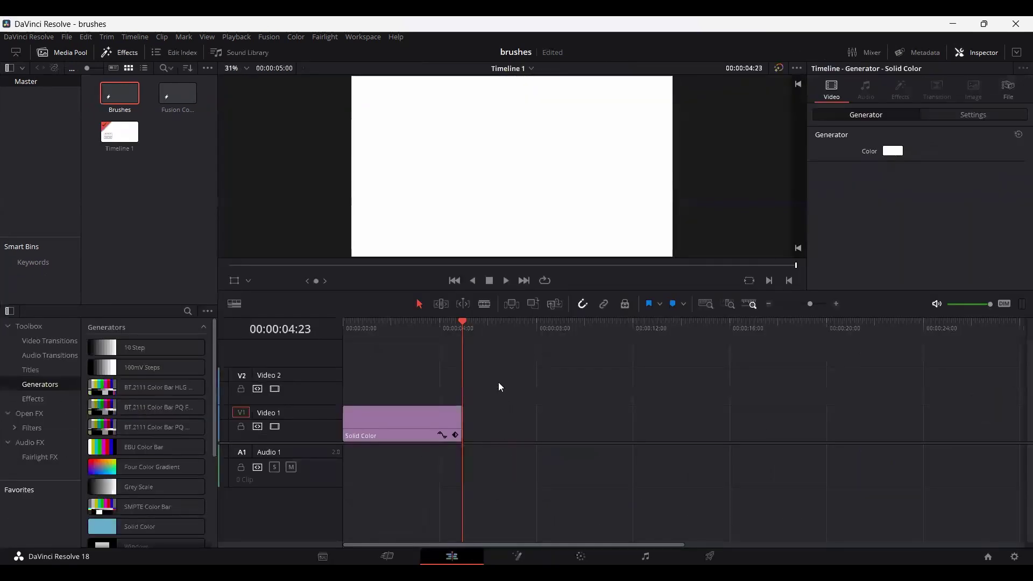
click(386, 428)
click(115, 98)
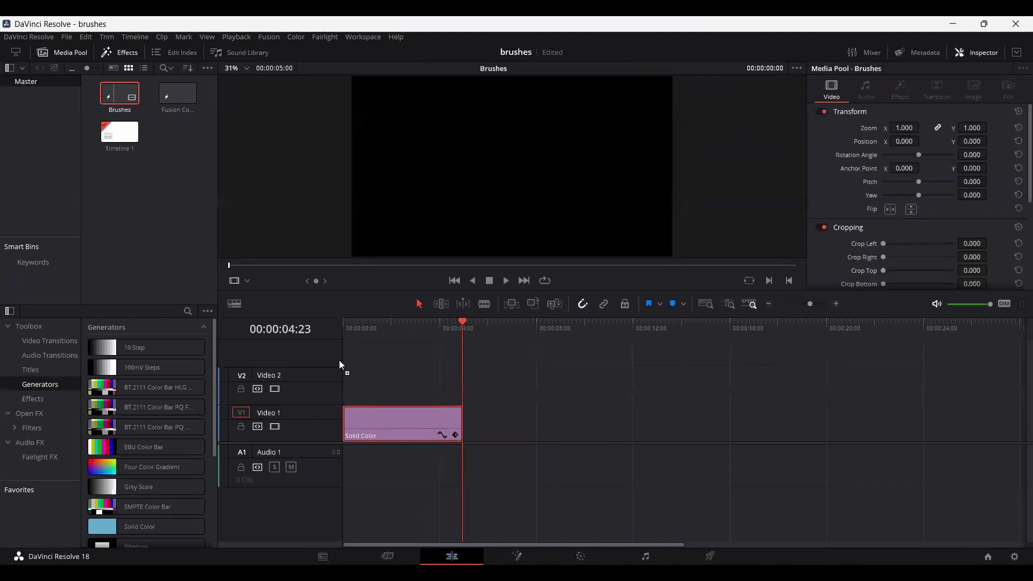
drag(352, 383, 353, 383)
key(Home)
click(392, 345)
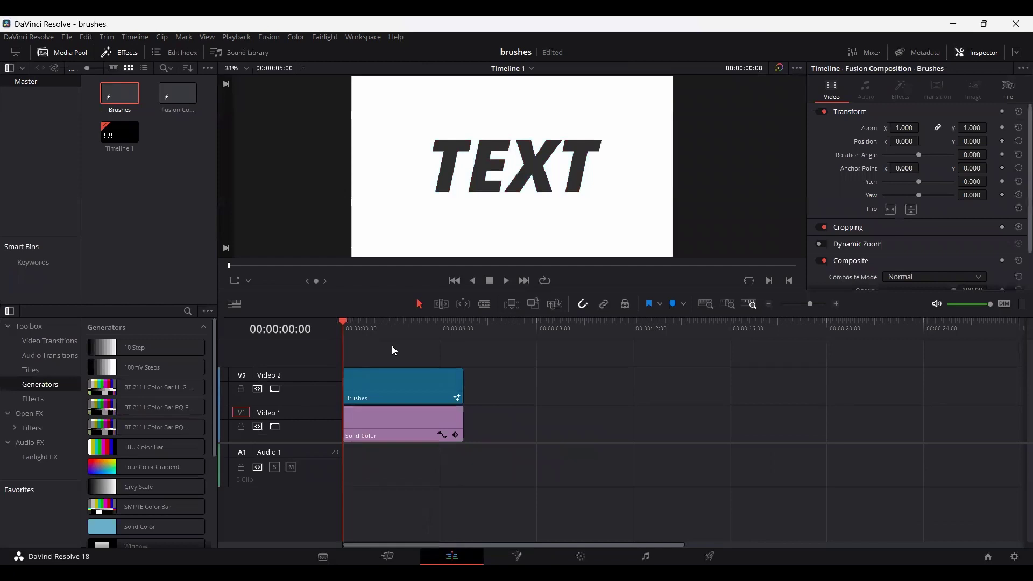
key(space)
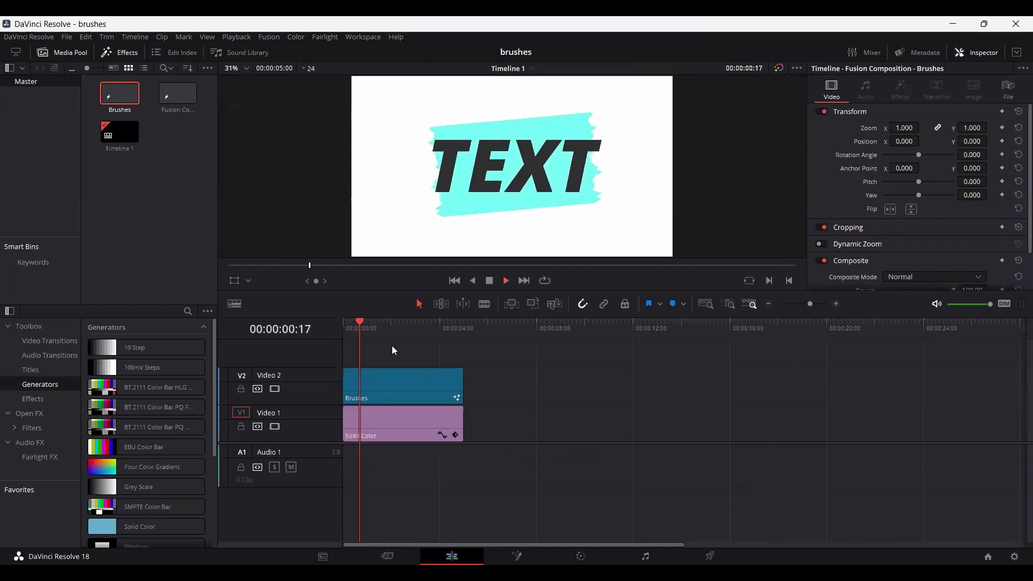
key(space)
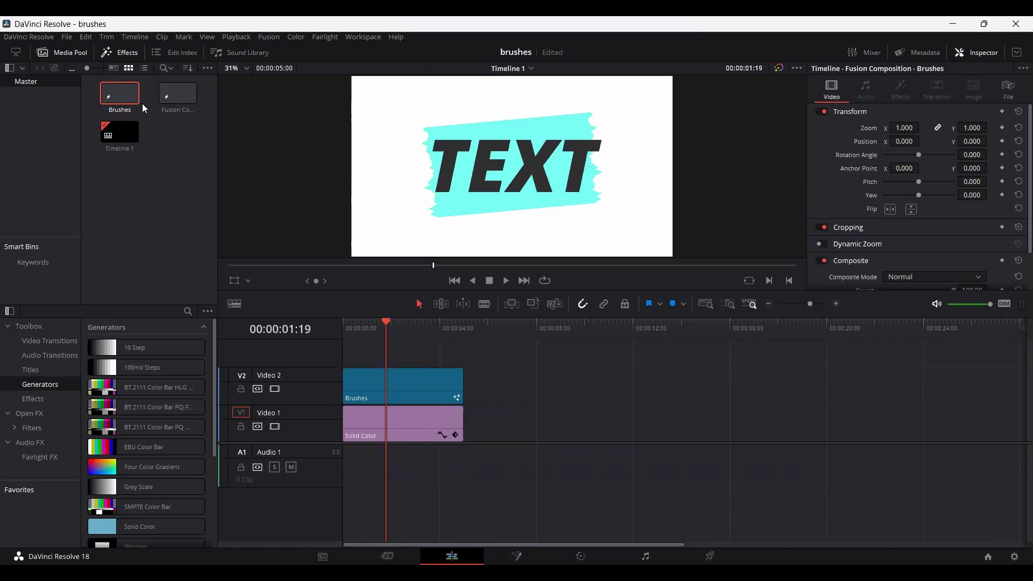
Add a plain Text title on Video 3 and re-place the Brushes composition on Video 2
click(128, 99)
double_click(128, 99)
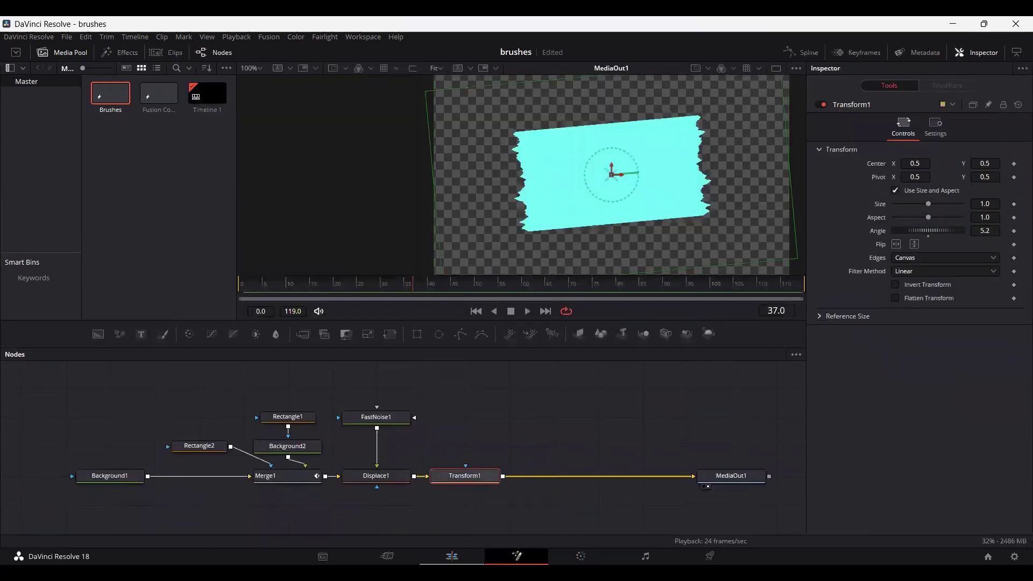
click(452, 556)
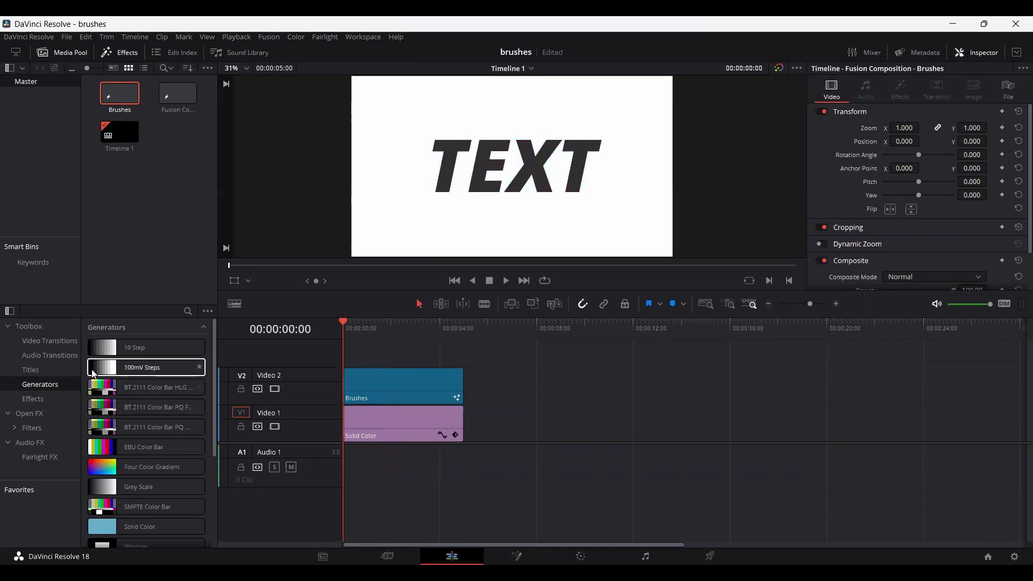
click(21, 371)
click(137, 427)
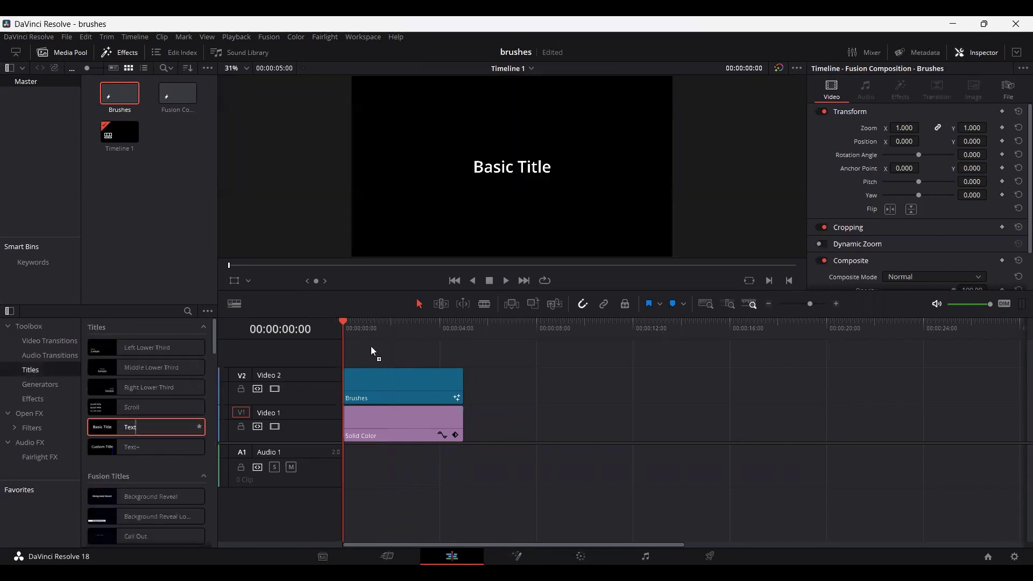
mouse_move(379, 366)
mouse_down()
mouse_move(463, 333)
mouse_move(388, 349)
mouse_up()
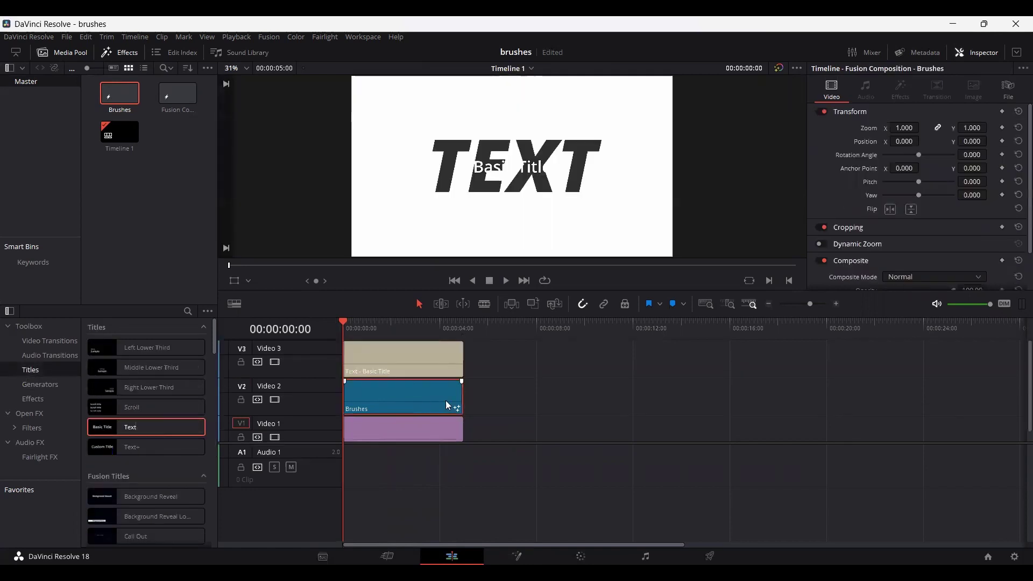
key(Delete)
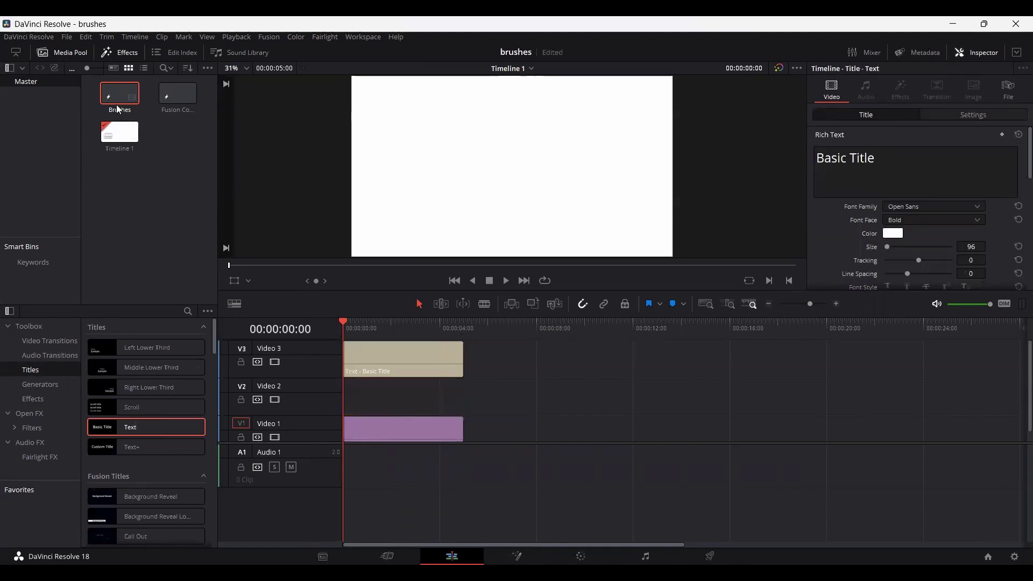
click(122, 106)
drag(359, 399, 346, 402)
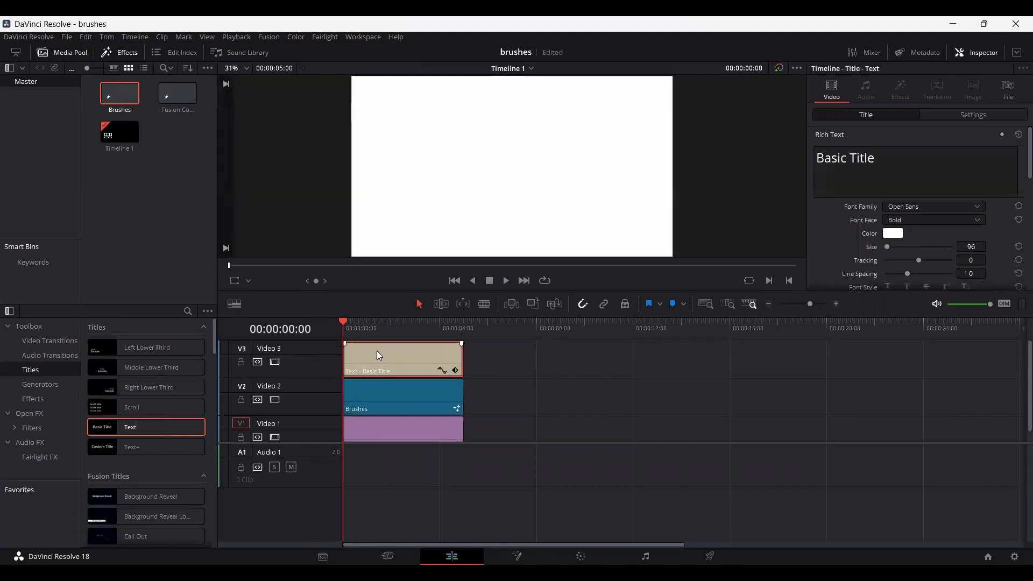
Change the title to 'TEXT' in Extrabold Italic at size 445
drag(878, 155, 805, 158)
text(TEXT)
click(934, 220)
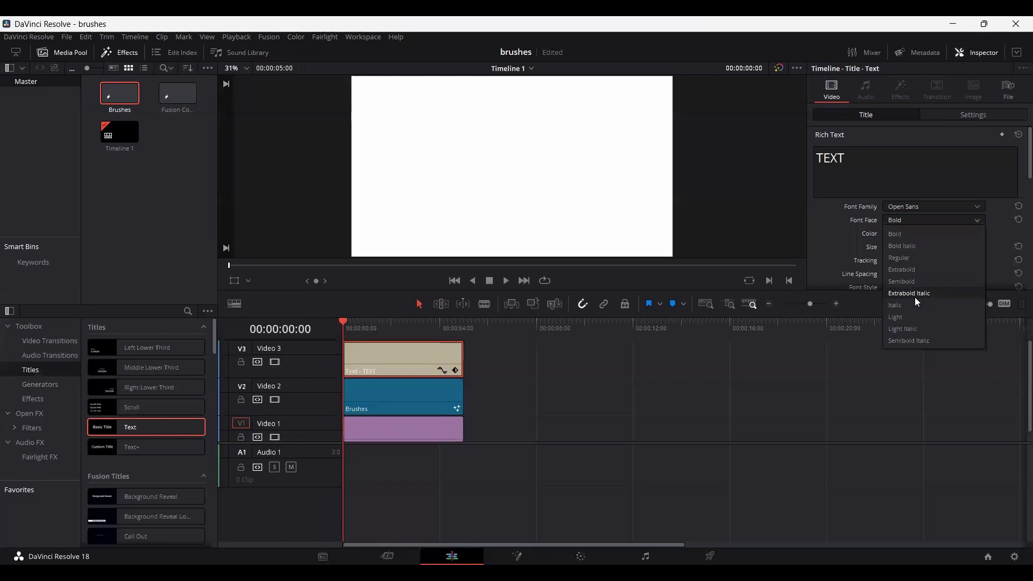
click(914, 297)
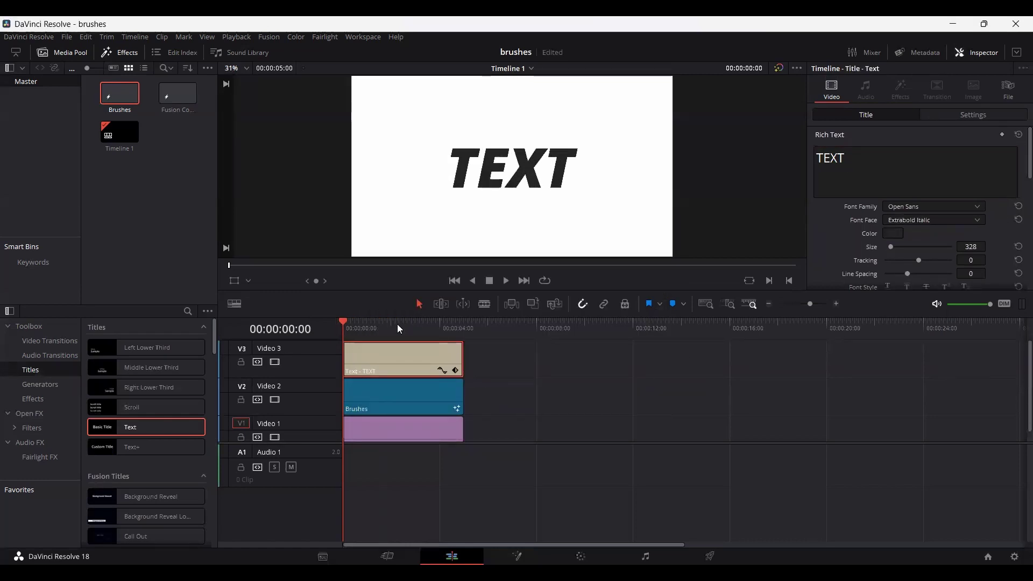
mouse_move(397, 324)
mouse_down()
mouse_move(417, 324)
mouse_move(339, 325)
mouse_up()
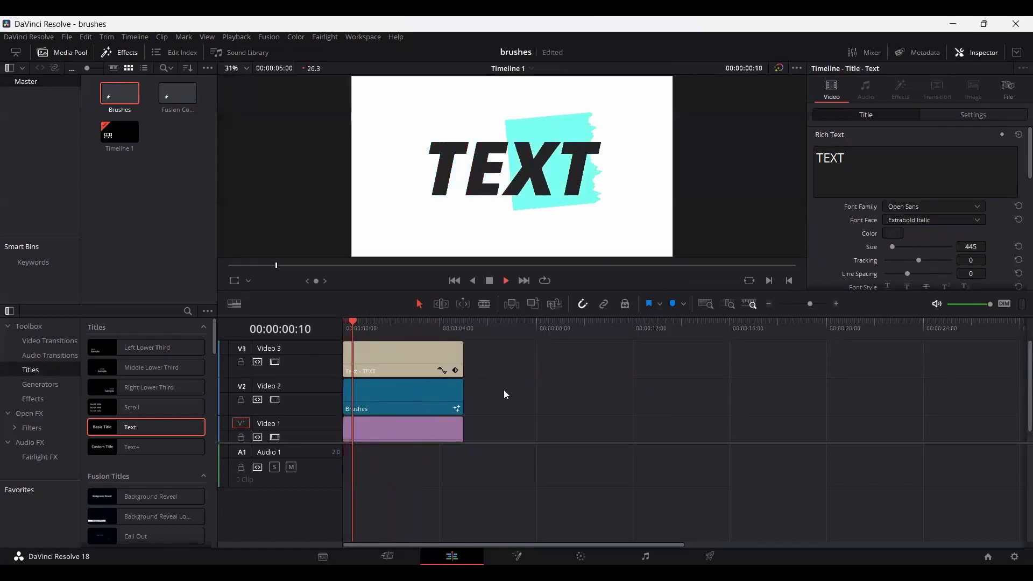